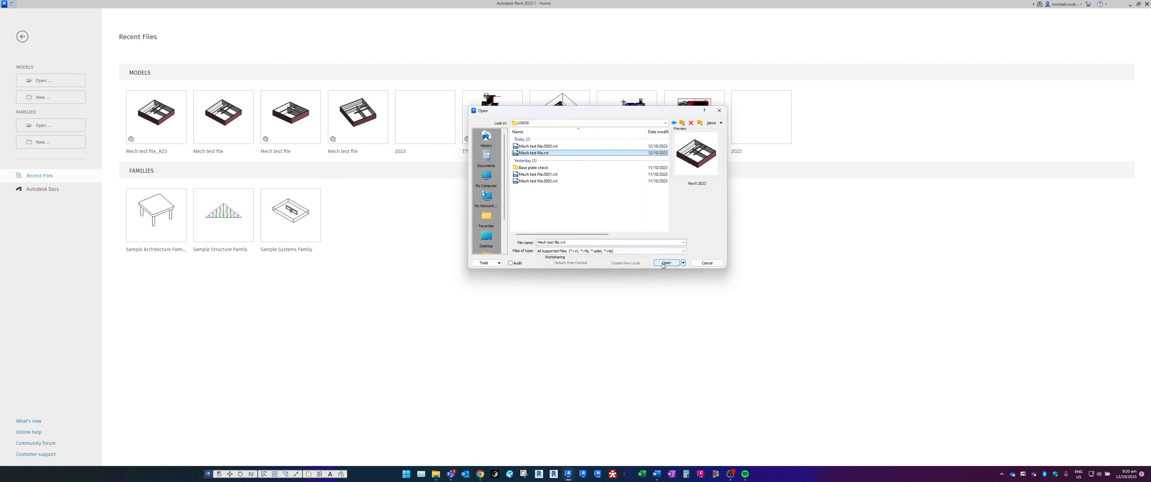
Open the Revit project Mech test file.rvt from the LOGOS folder
left_click(667, 263)
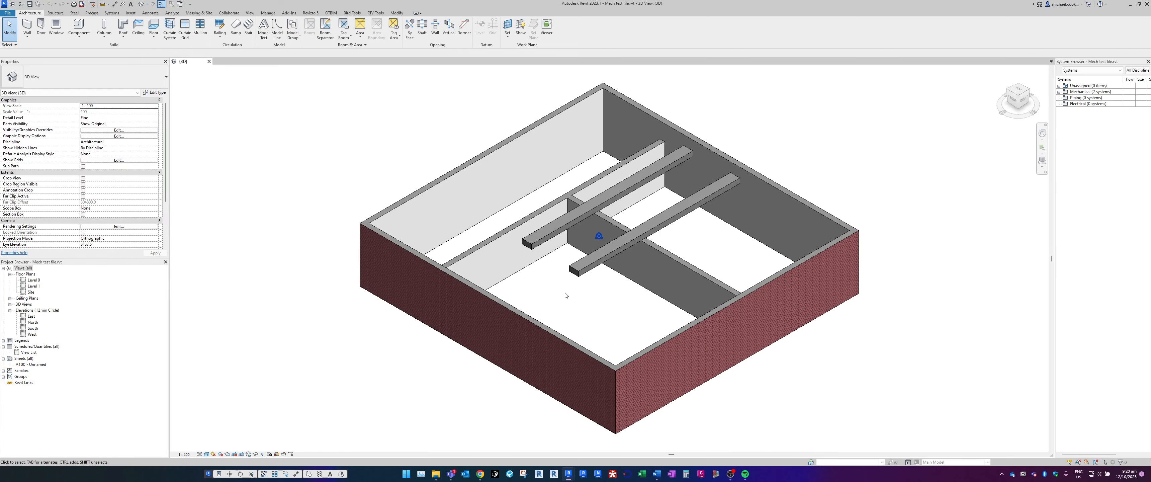
mouse_move(565, 293)
middle_mouse_down("shift")
mouse_move(576, 282)
mouse_move(563, 293)
mouse_move(504, 285)
mouse_move(503, 306)
mouse_move(566, 310)
mouse_move(612, 293)
mouse_move(560, 309)
middle_mouse_up("shift")
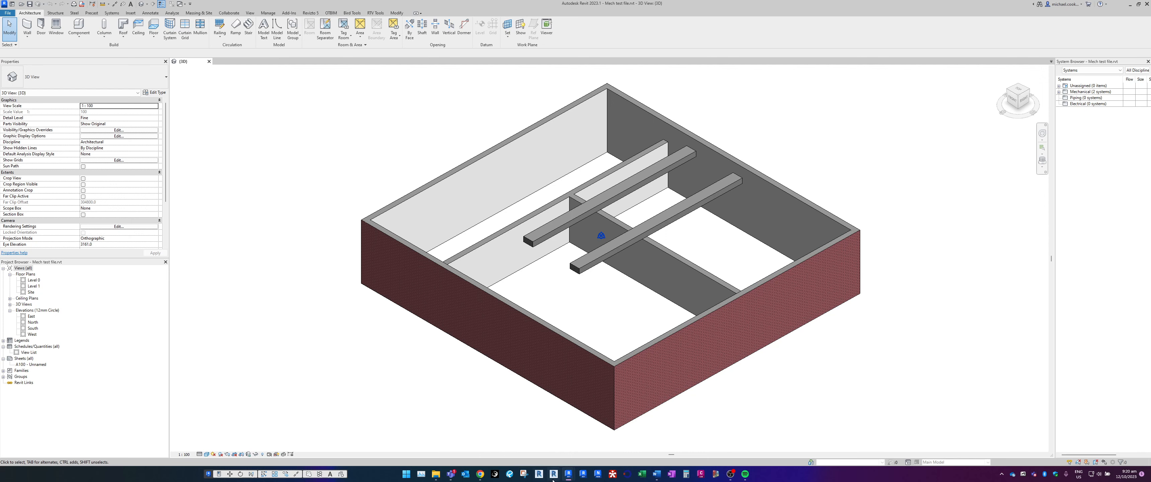
Switch to BIM 360 in Chrome and examine the HVAC Revit model's version entry in the 005 Mechanical folder
left_click(481, 475)
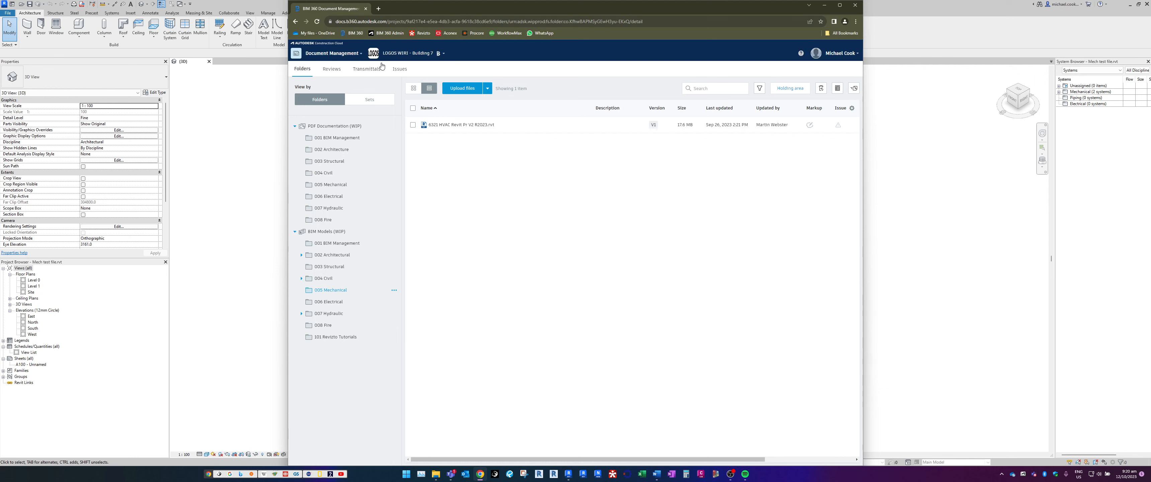
key("ctrl")
key("ctrl")
key("ctrl")
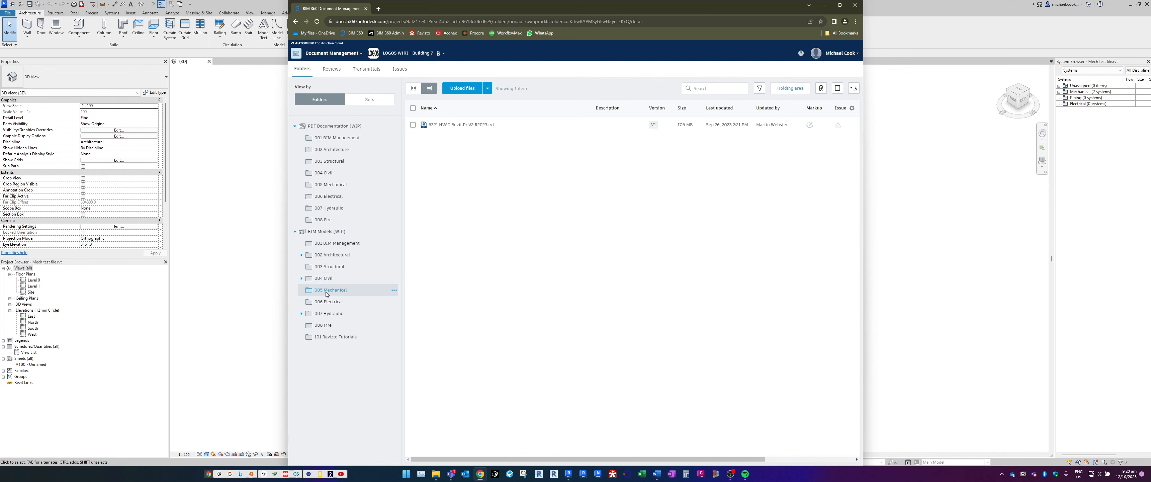
key("ctrl")
key("ctrl")
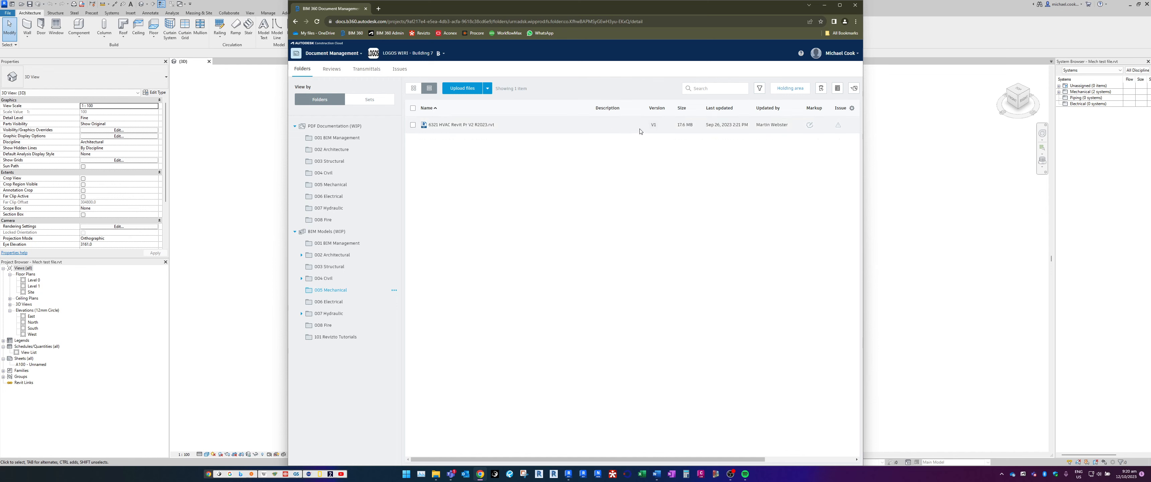
left_click(653, 128)
Examine the upload times in the version history of ARCH - Bldg 7 Logos R23.rvt in the 002 Architectural folder
left_click(336, 256)
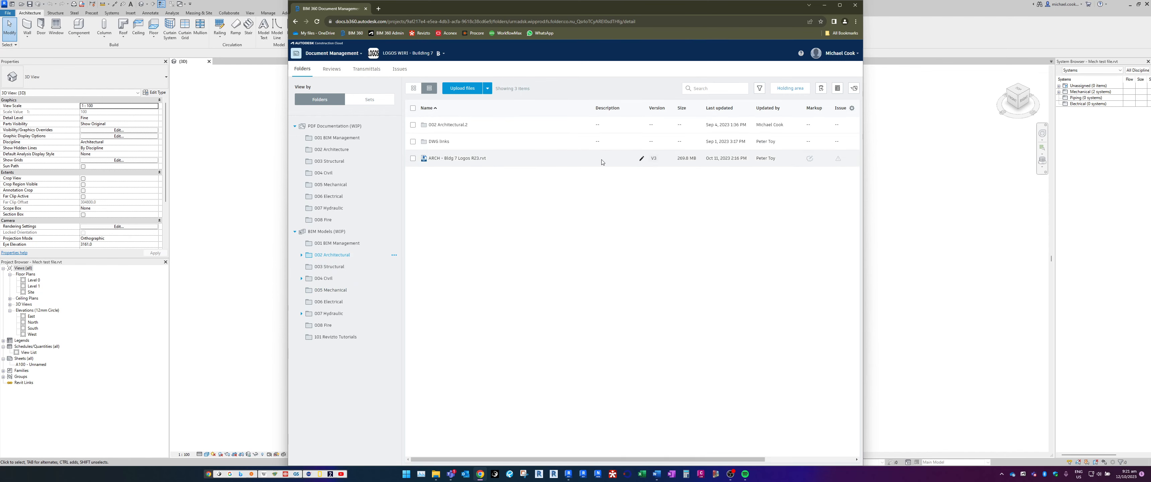
left_click(653, 160)
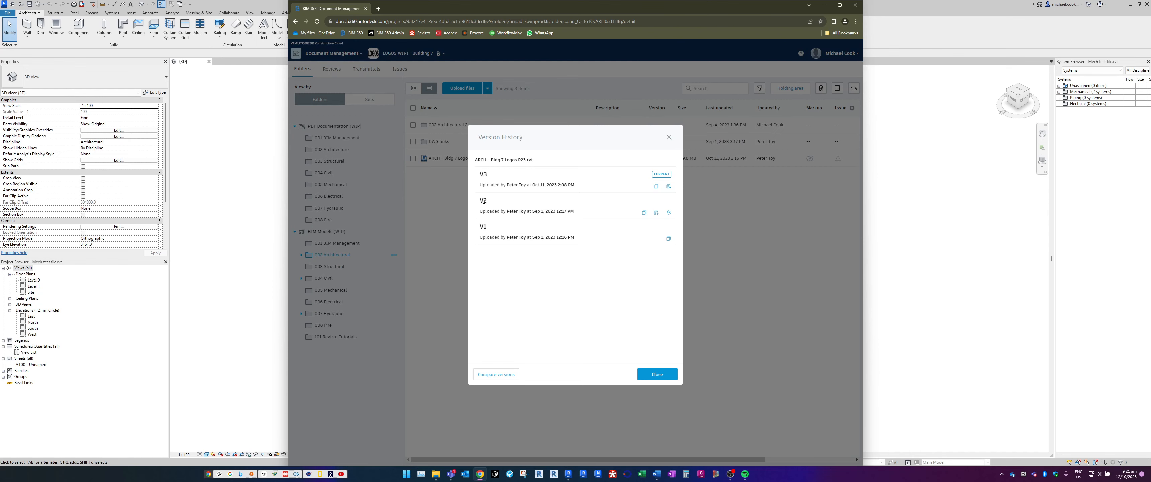
left_click(668, 137)
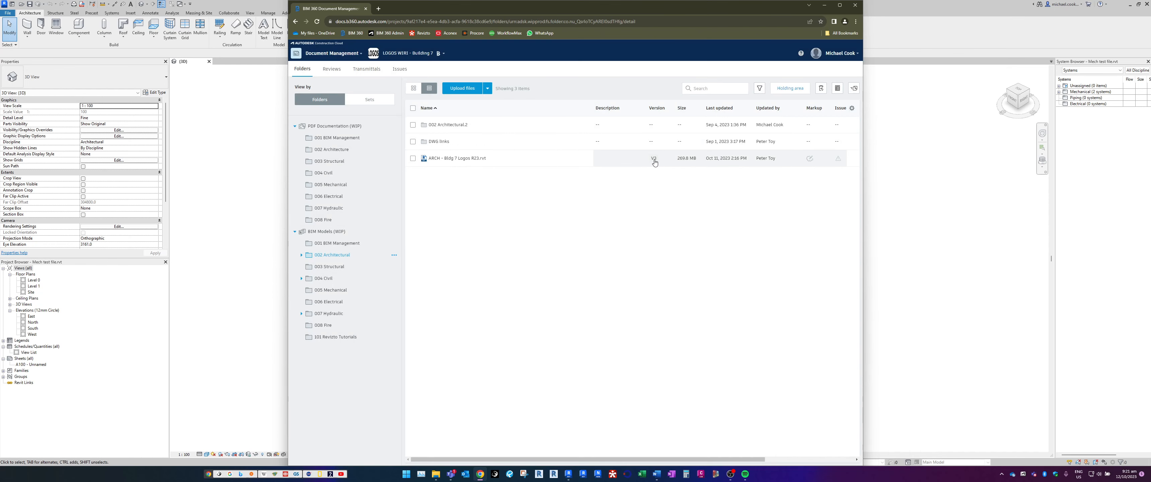
left_click(654, 159)
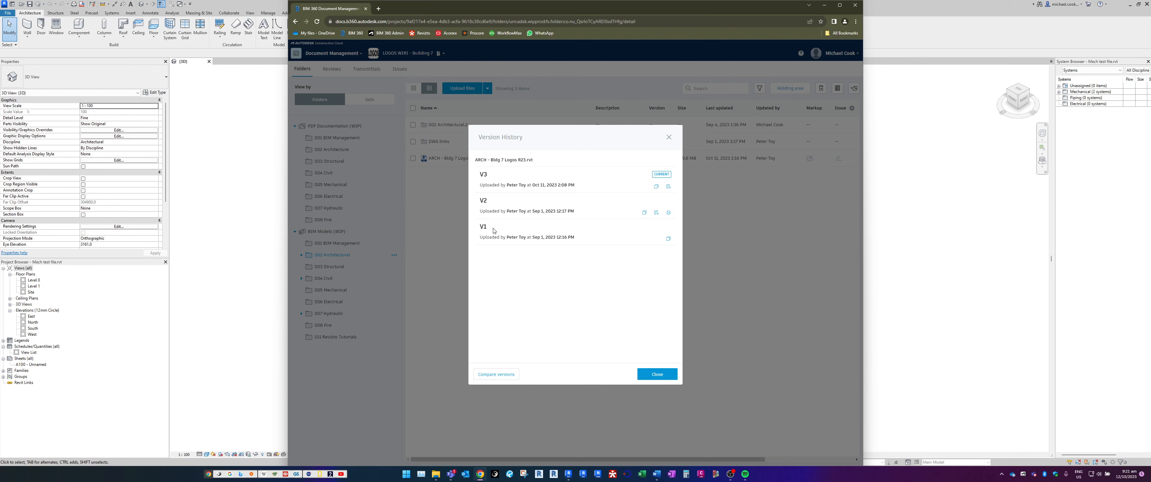
key("ctrl")
key("ctrl")
key("ctrl")
left_click_drag(556, 237, 570, 238)
left_click_drag(556, 211, 568, 213)
left_click(646, 374)
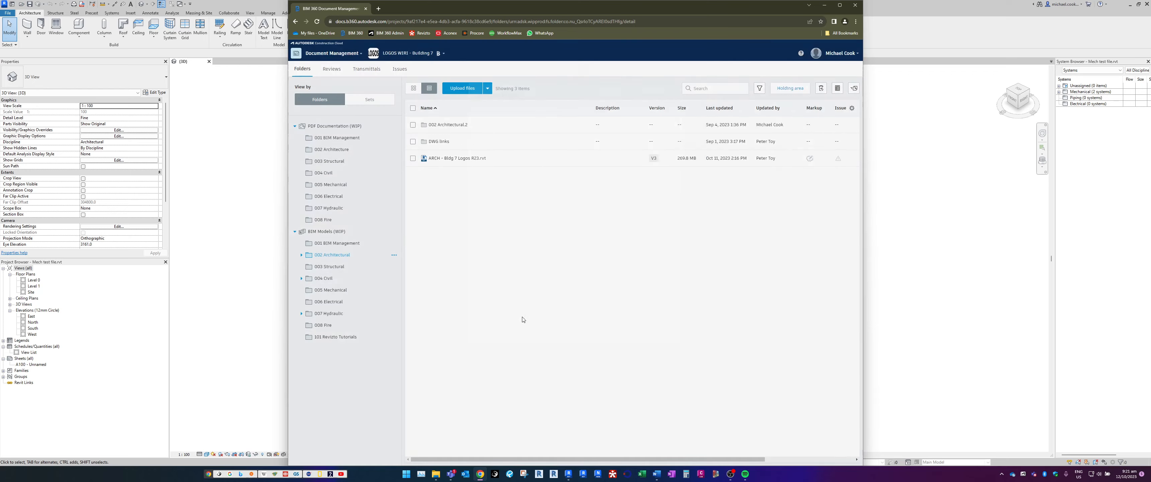
Examine the earliest entries in the structural model's version history in 003 Structural, then reopen the 005 Mechanical folder
left_click(330, 266)
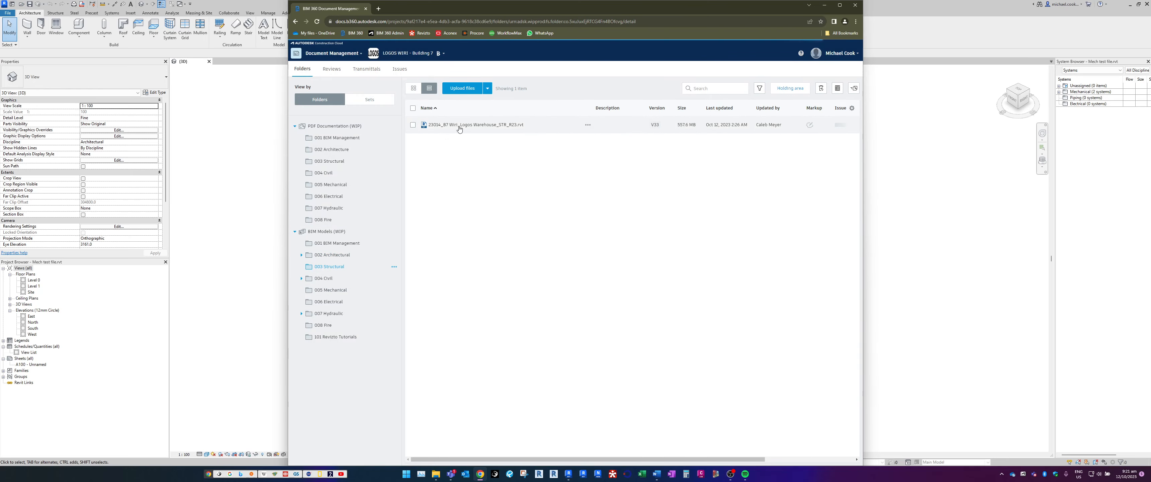
left_click(656, 126)
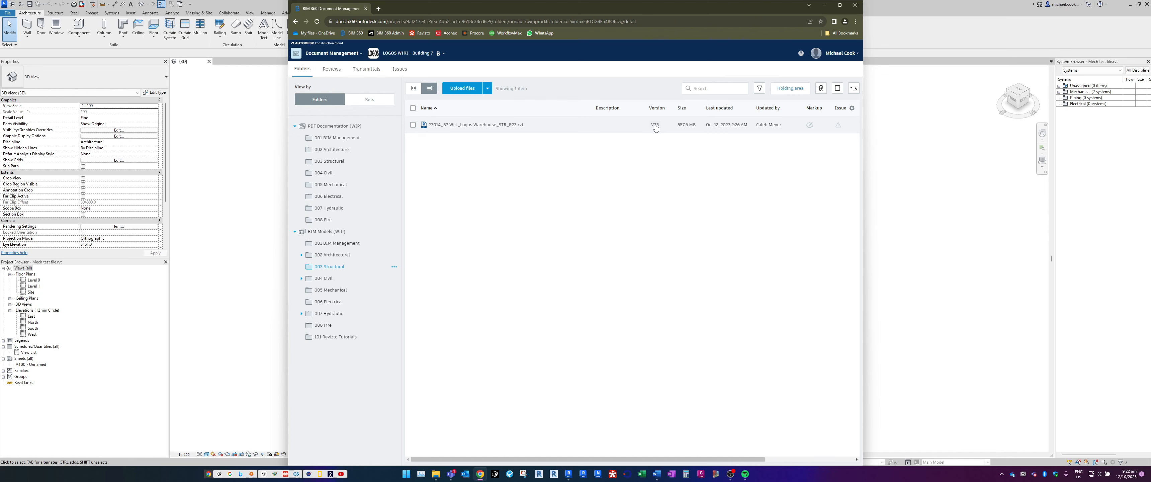
left_click(655, 127)
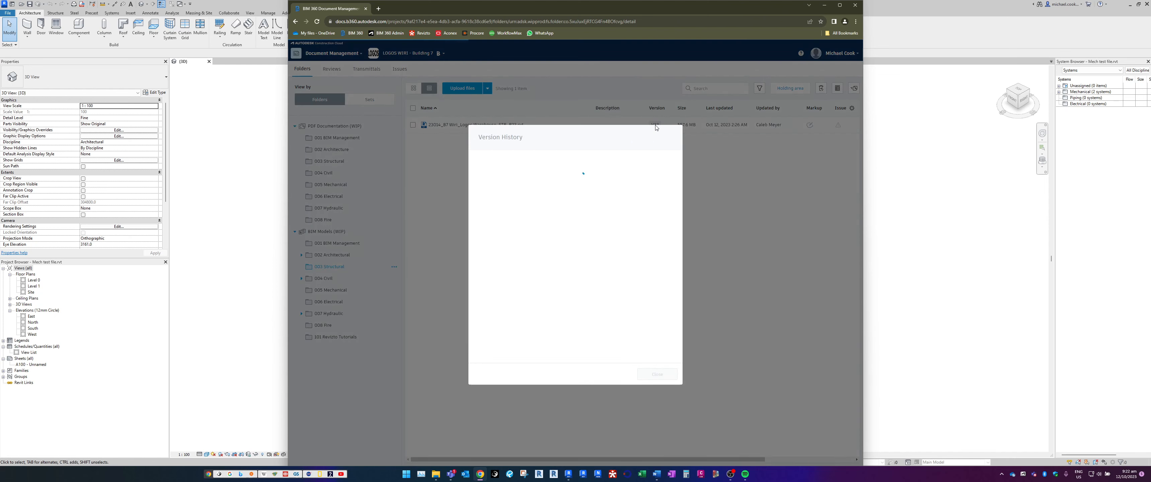
scroll(622, 209, "down", 15)
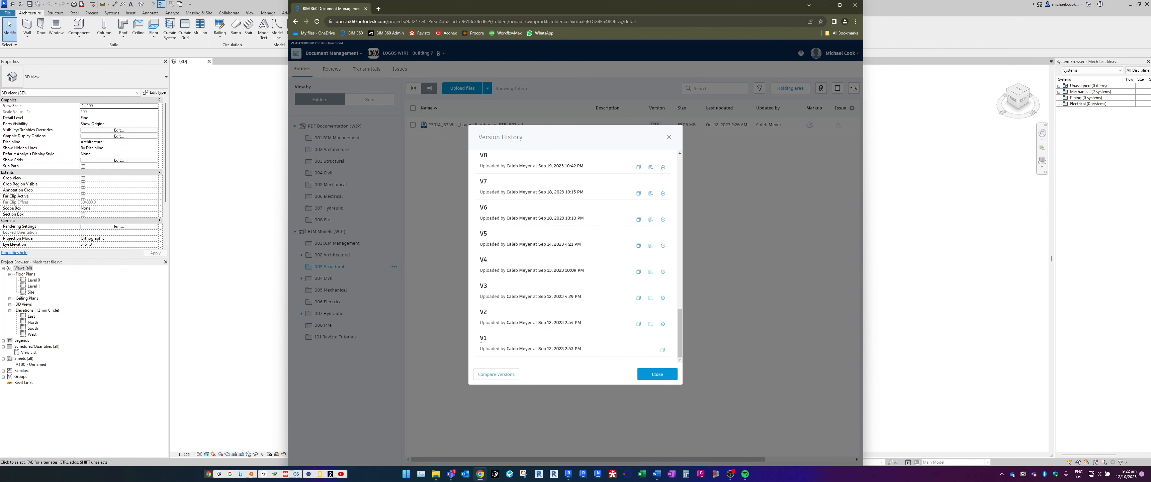
key("ctrl+minus")
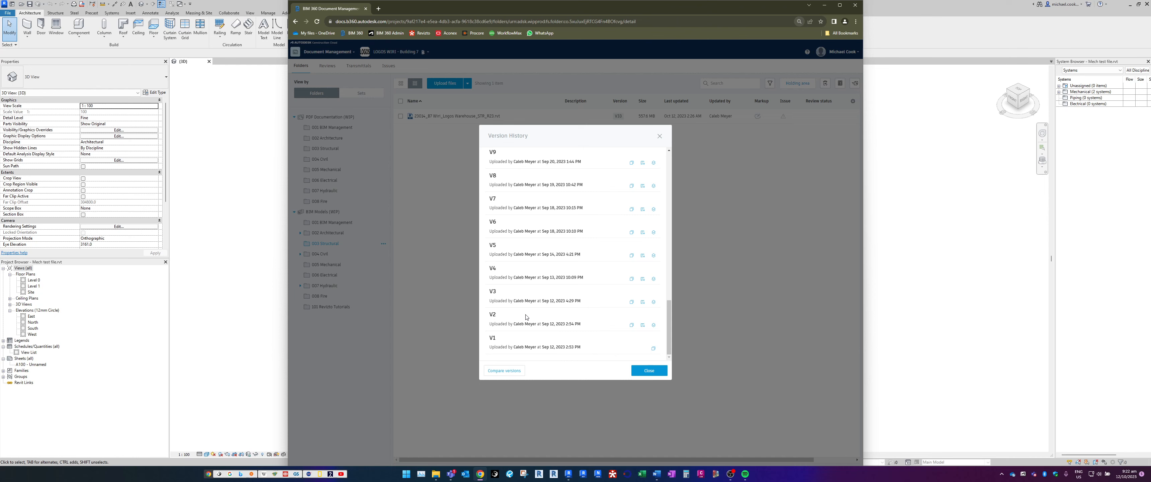
key("ctrl+plus")
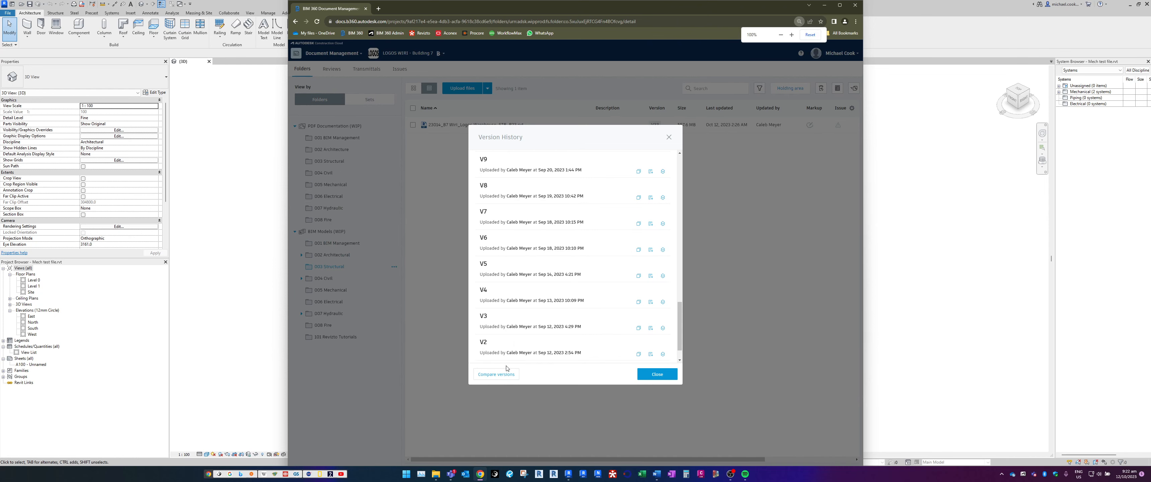
scroll(499, 345, "down", 1)
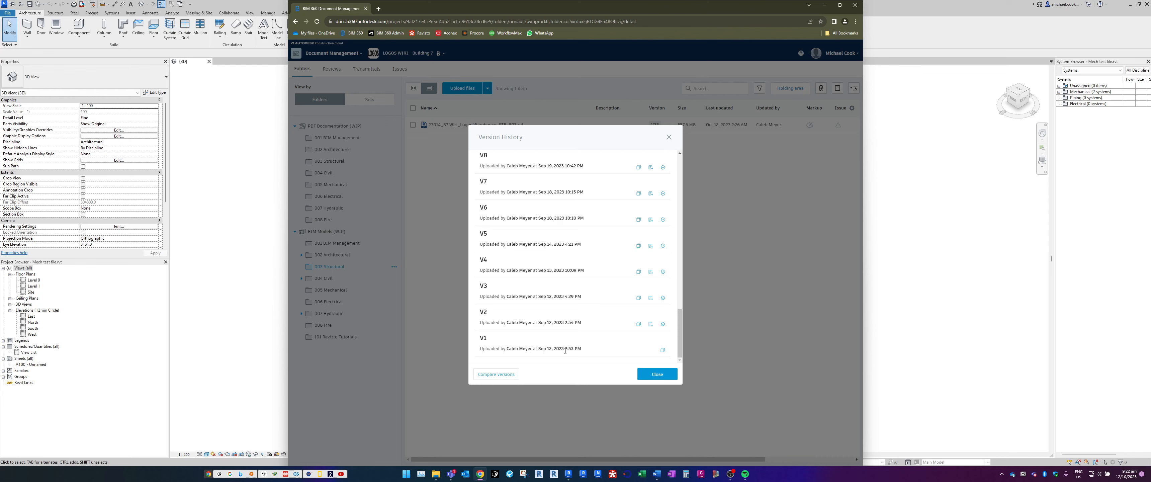
left_click_drag(566, 349, 575, 349)
left_click_drag(566, 324, 575, 324)
left_click(650, 374)
left_click(332, 291)
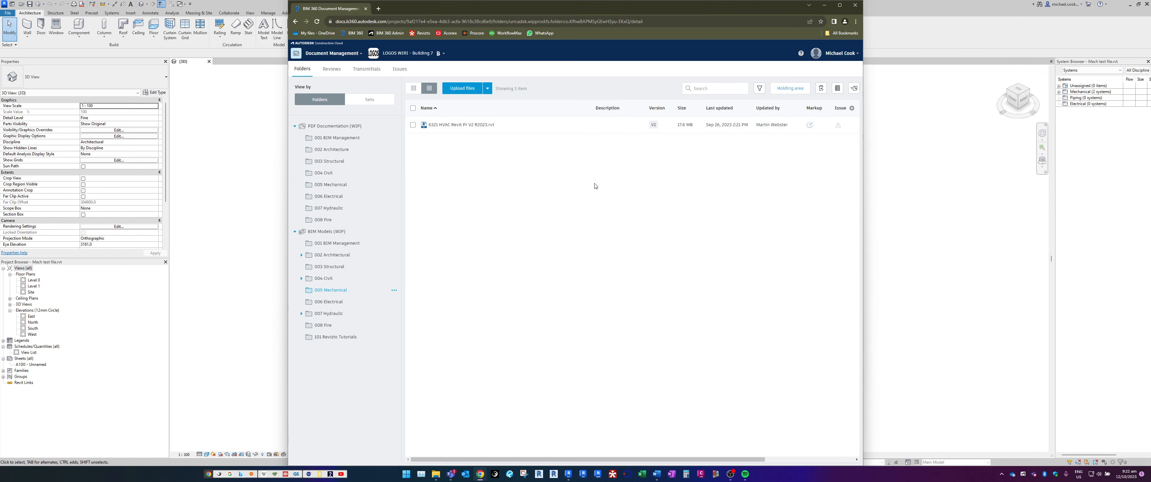
Return to Revit, shorten the rectangular Exhaust_Air duct by pulling its front end inward, and save the project
left_click(825, 8)
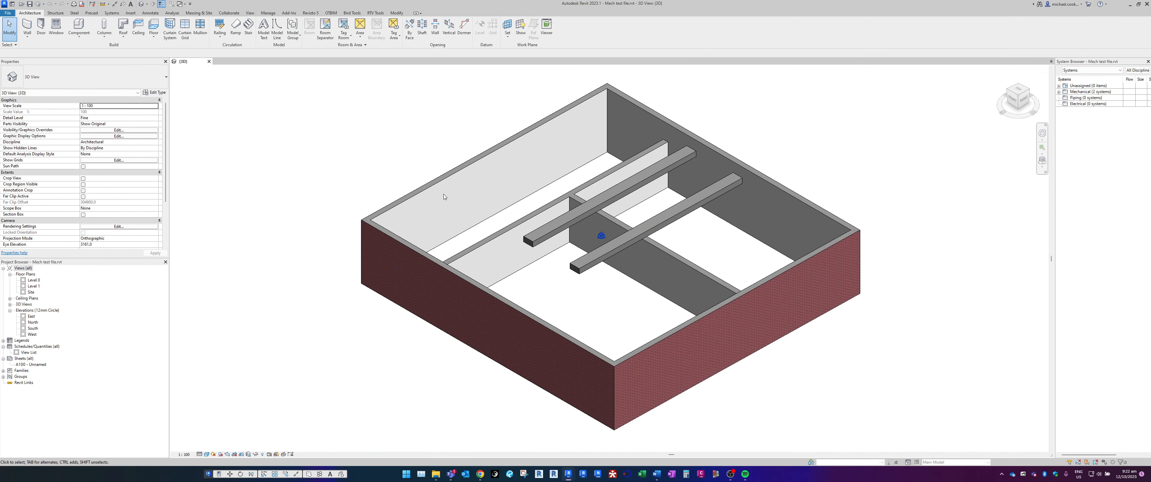
middle_click_drag(503, 266, 510, 266, "shift")
left_click(543, 237)
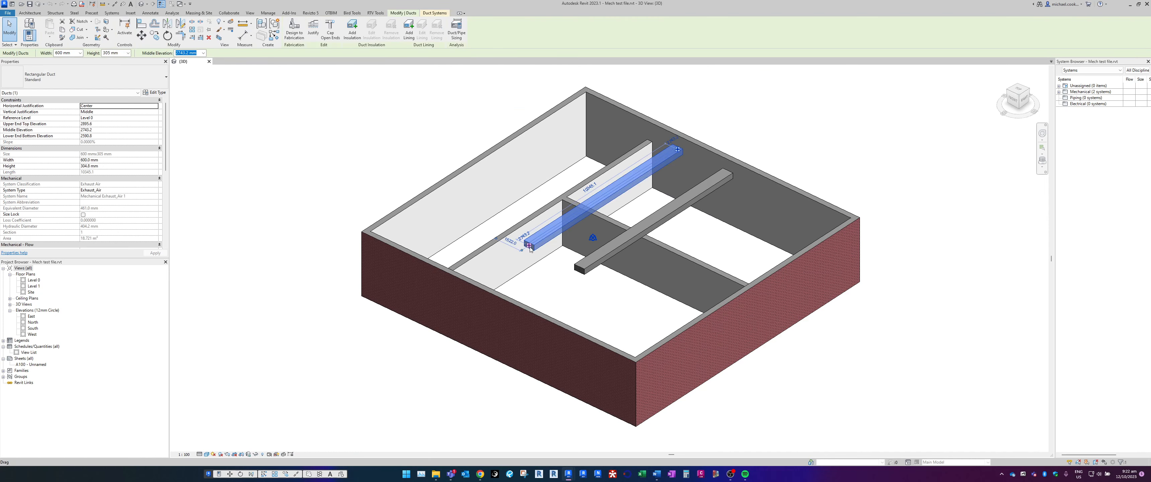
left_click_drag(544, 238, 546, 235)
key("Escape")
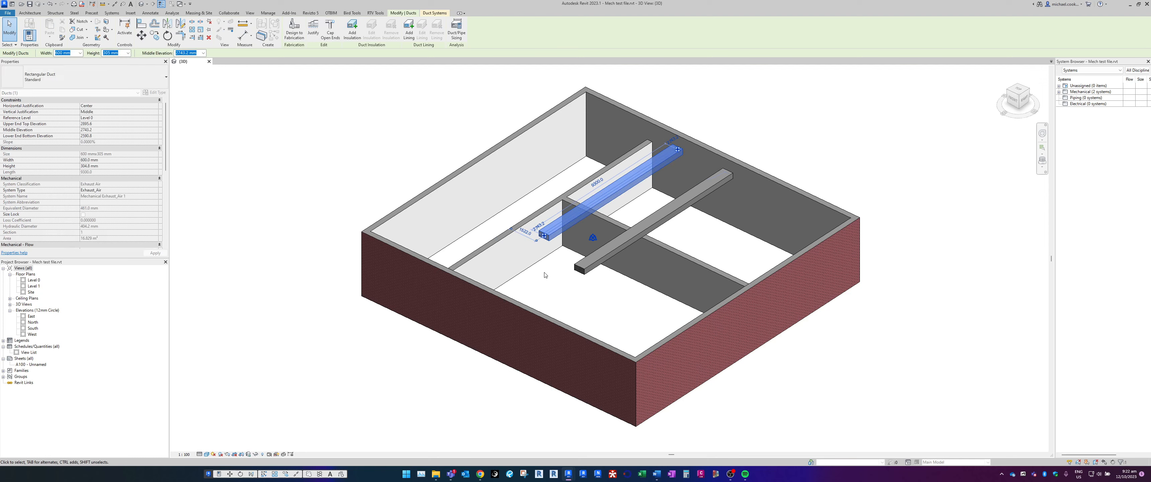
key("Escape")
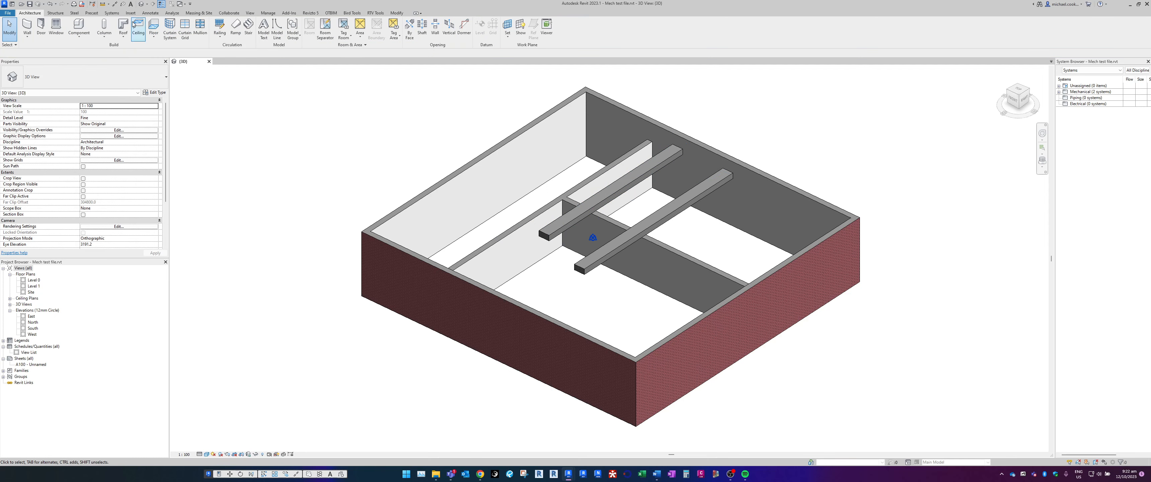
left_click(30, 6)
Enable collaboration for the model using the In the cloud option
left_click(228, 14)
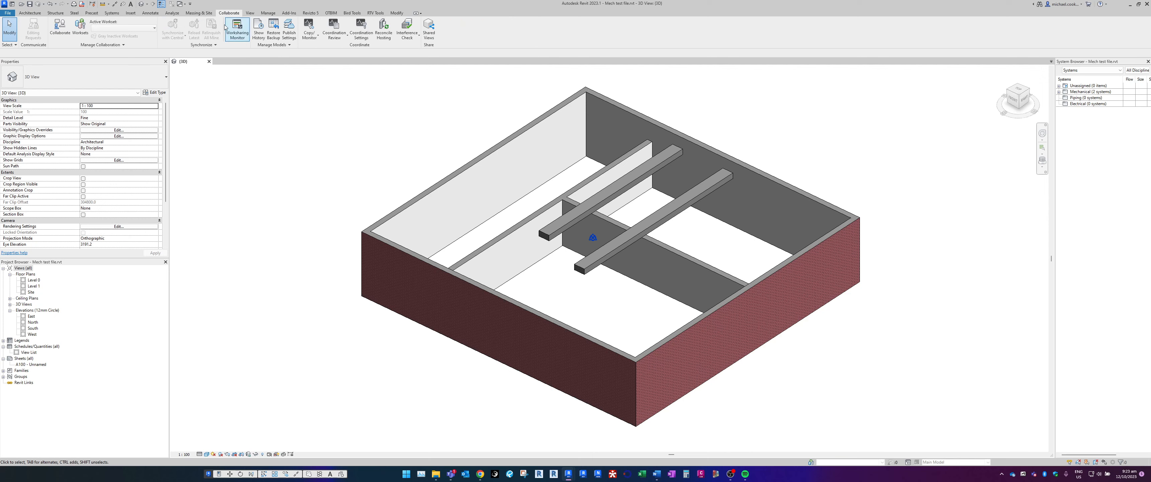
left_click(58, 36)
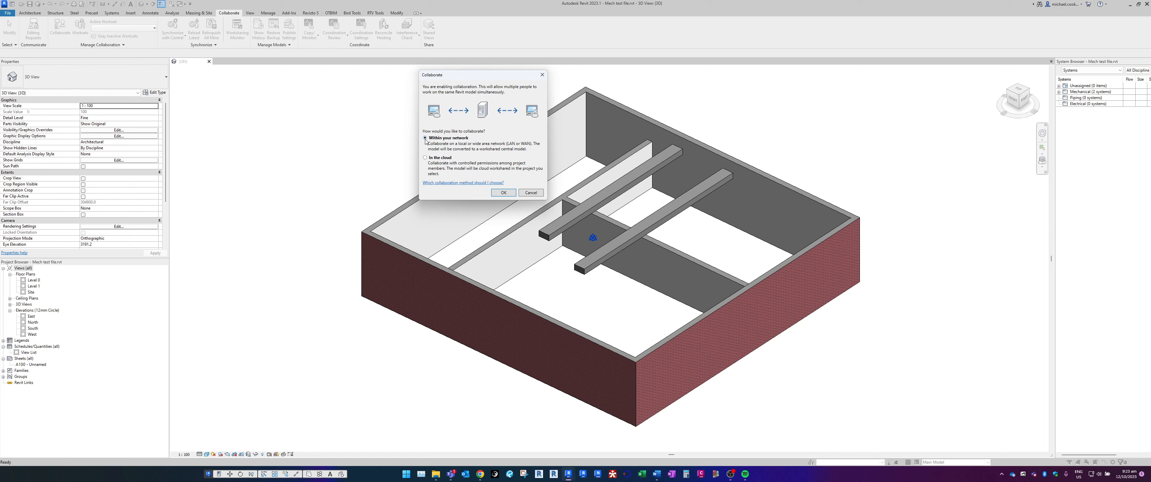
left_click(425, 158)
left_click(425, 158)
left_click(503, 193)
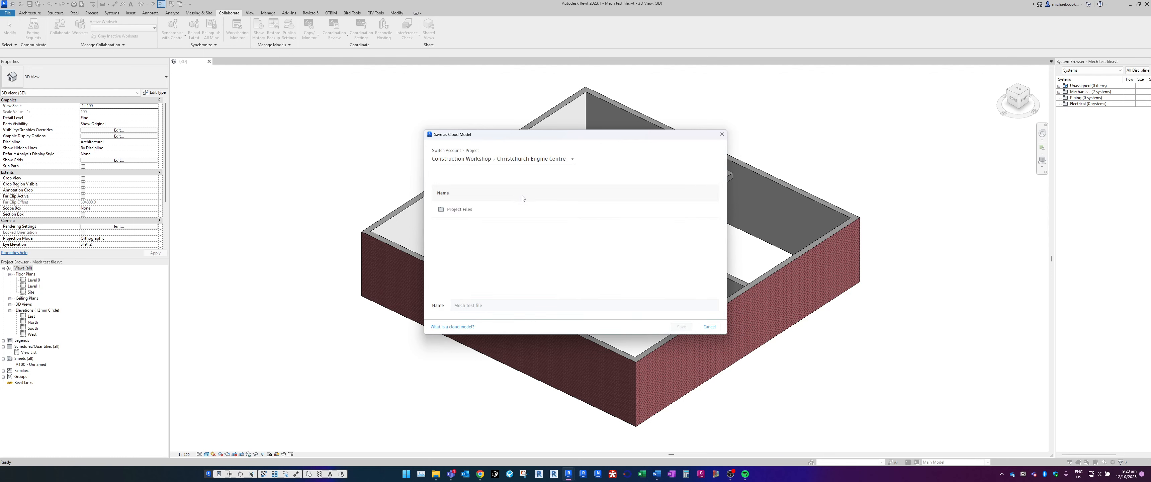
Set the cloud save location to project LOGOS WIRI - Building 7, folder BIM Models (WIP) / 005 Mechanical
left_click(541, 161)
left_click(540, 162)
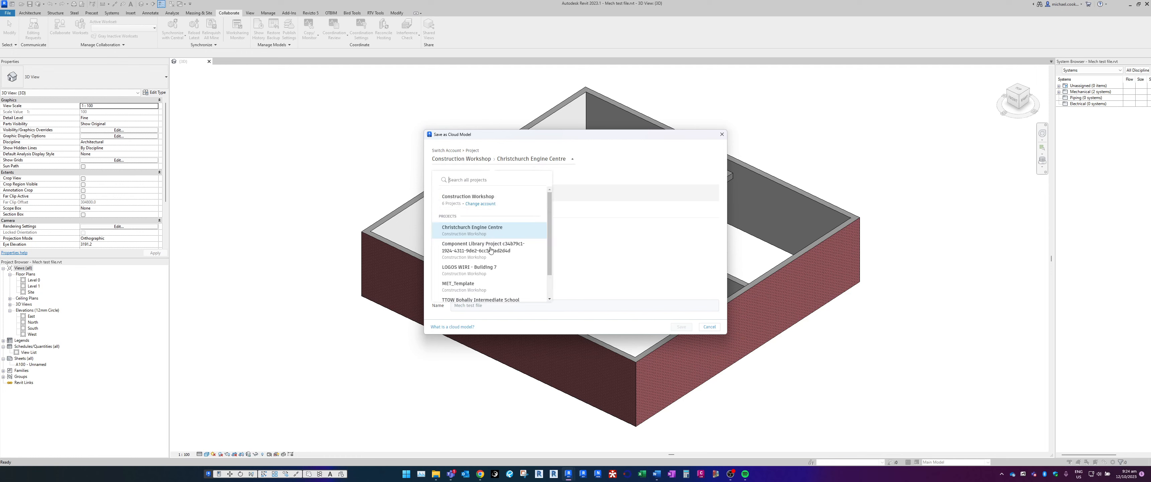
left_click(458, 270)
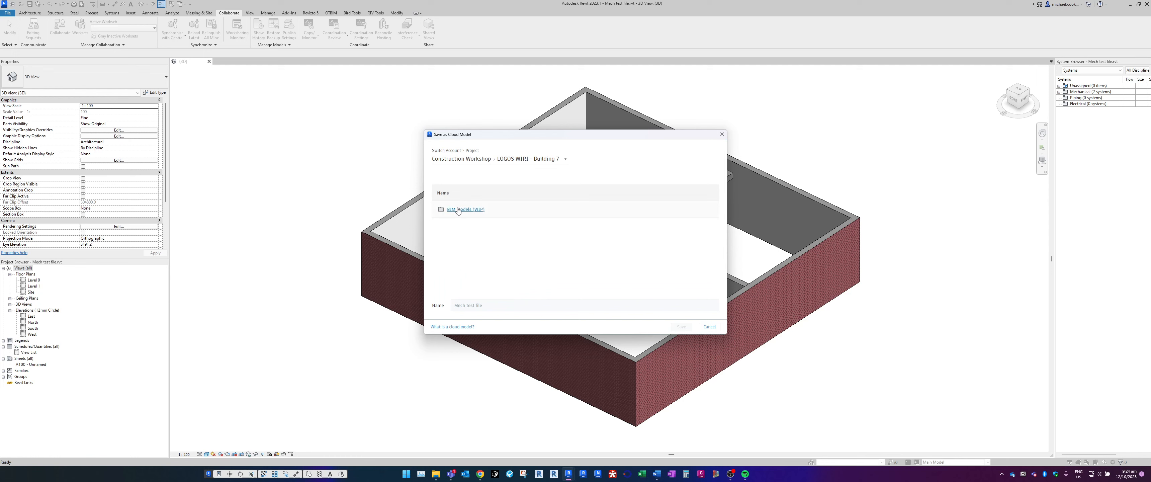
left_click(455, 209)
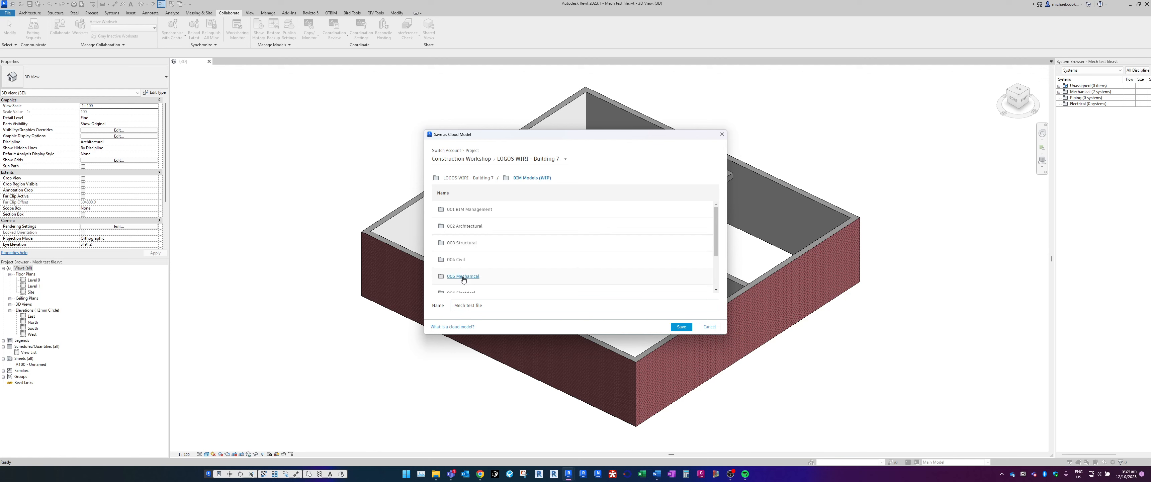
left_click(463, 277)
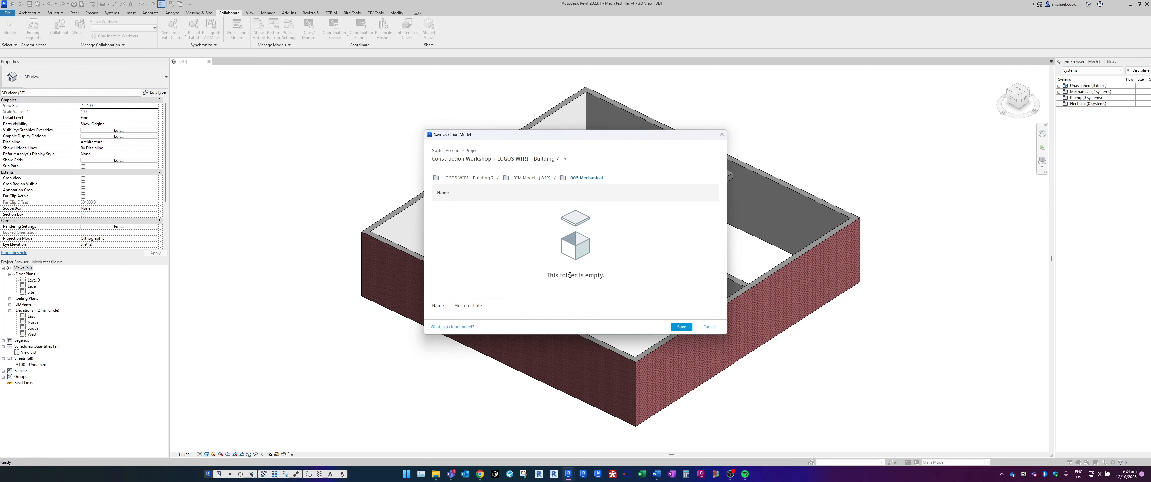
Check the contents of the 005 Mechanical folder in BIM 360 and return to Revit's cloud save dialog
left_click(480, 475)
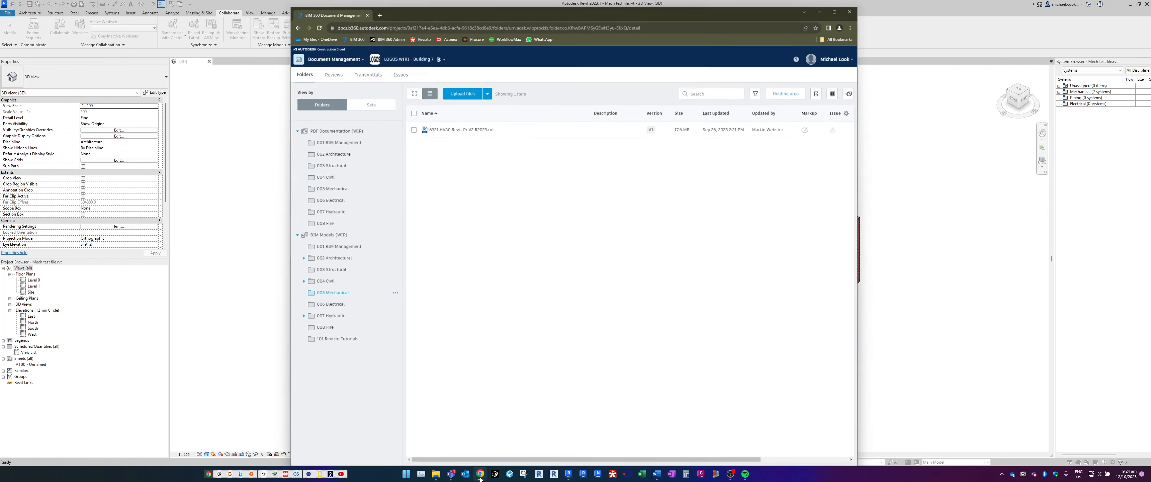
left_click(448, 127)
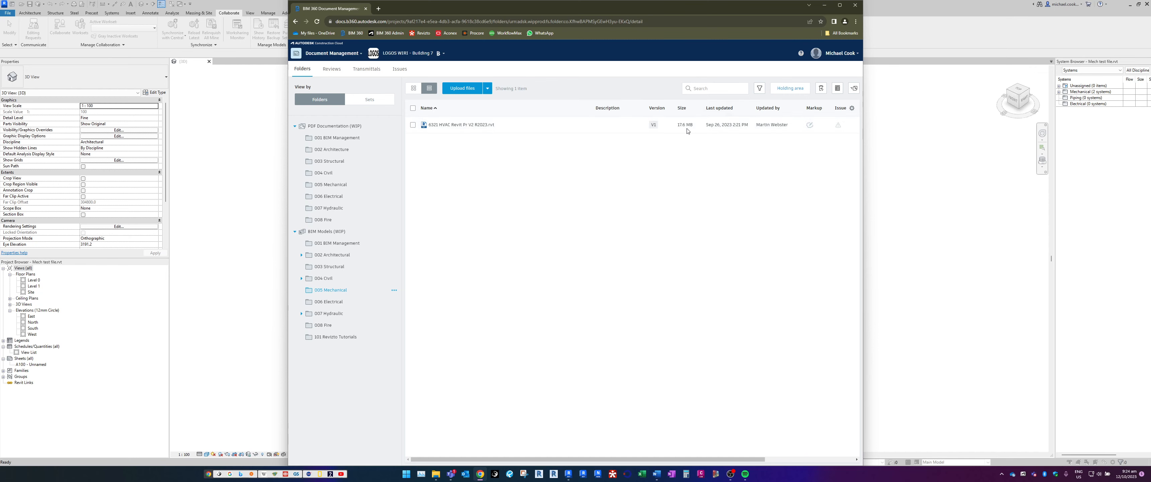
left_click(821, 4)
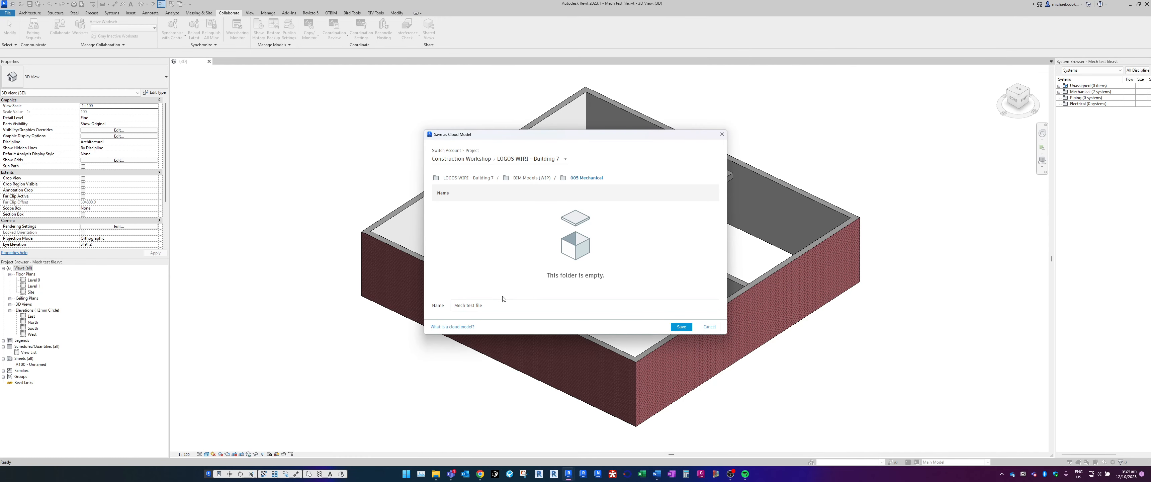
Name the cloud model Mech test file_R23 and save it to the 005 Mechanical folder
left_click(493, 305)
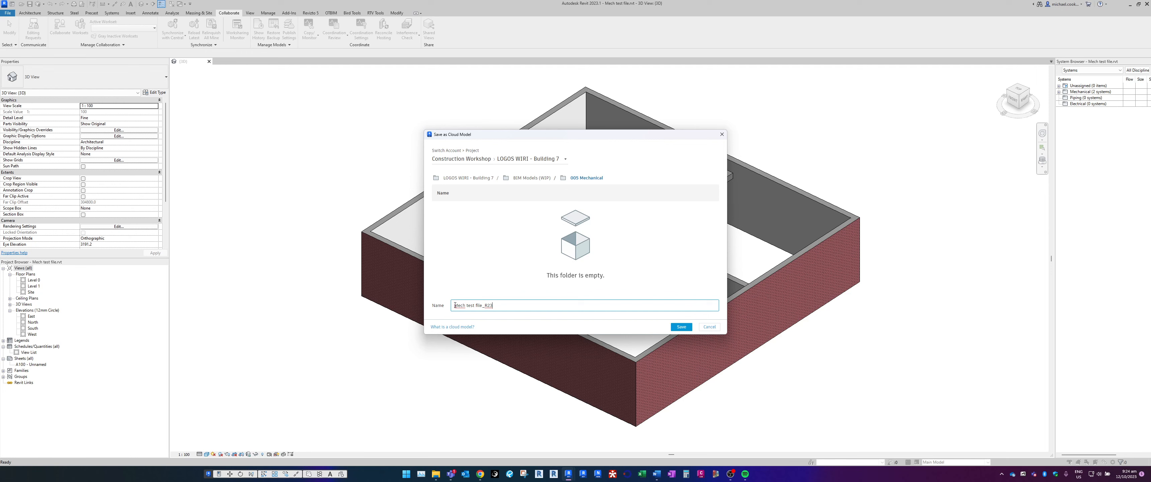
left_click_drag(455, 305, 490, 305)
left_click(681, 327)
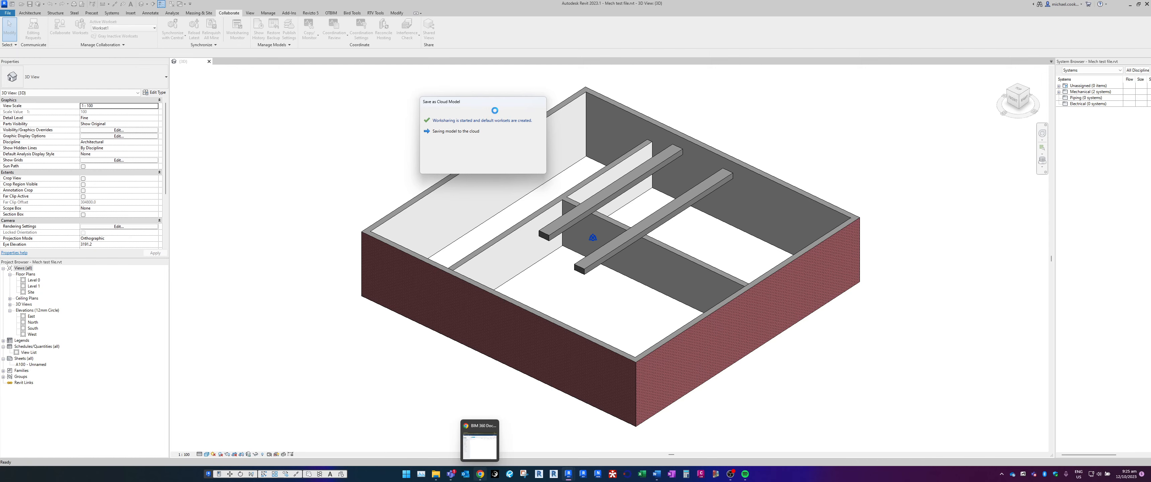
Bring the BIM 360 browser window beside the Revit model and dismiss Revit's Save as Cloud Model message
left_click(481, 442)
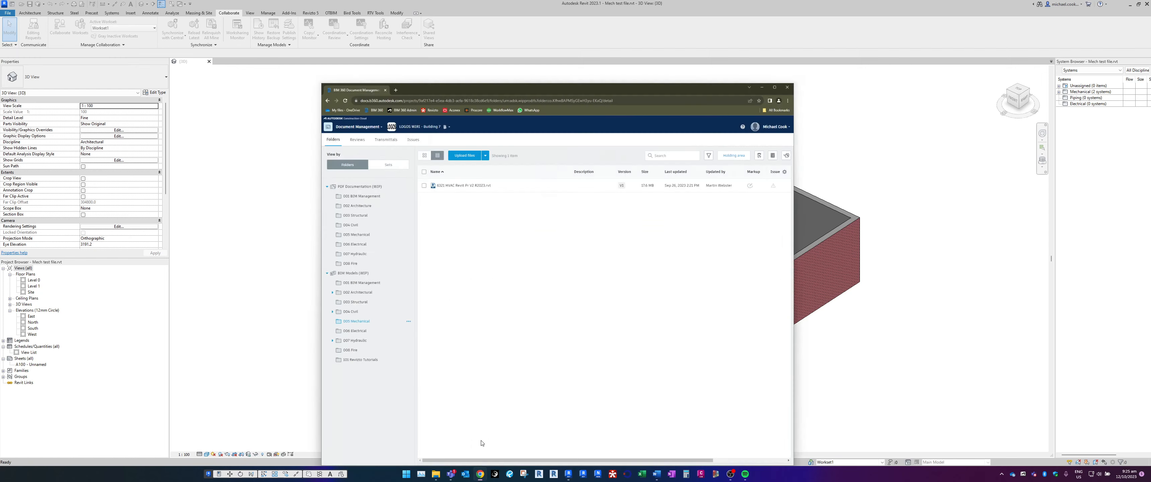
left_click_drag(536, 13, 818, 0)
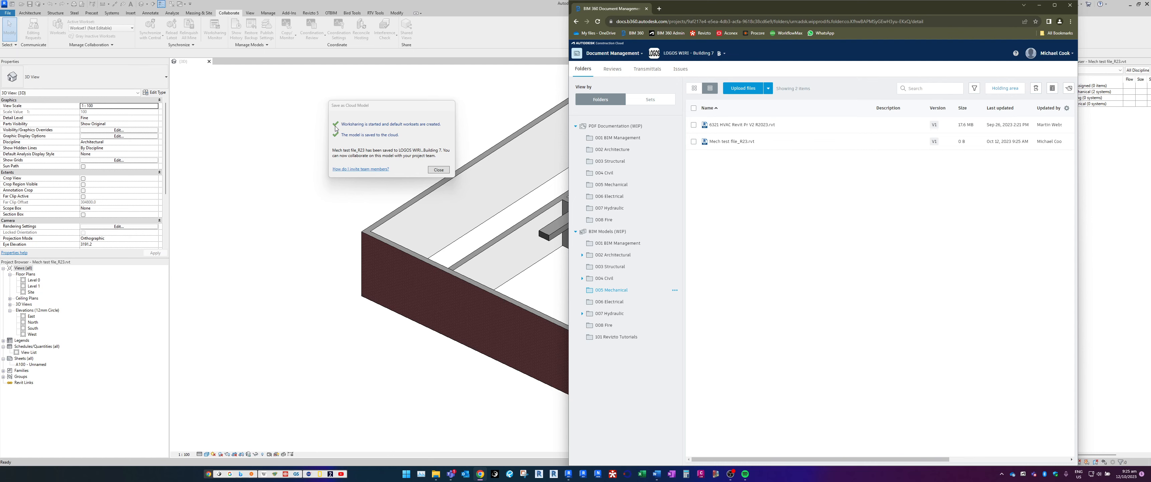
left_click(438, 171)
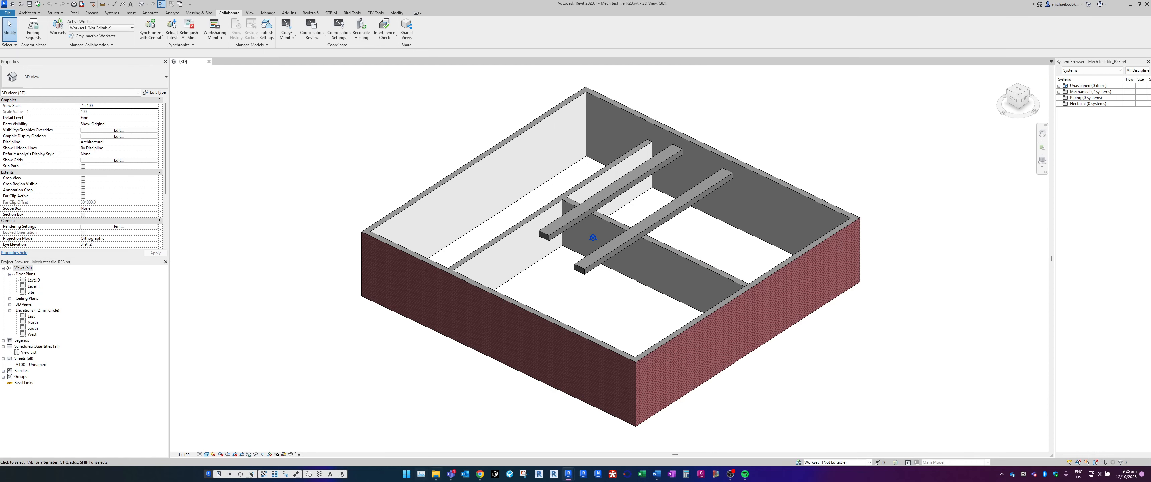
Refresh the 005 Mechanical folder in BIM 360 and review the version history of Mech test file_R23.rvt
left_click(481, 475)
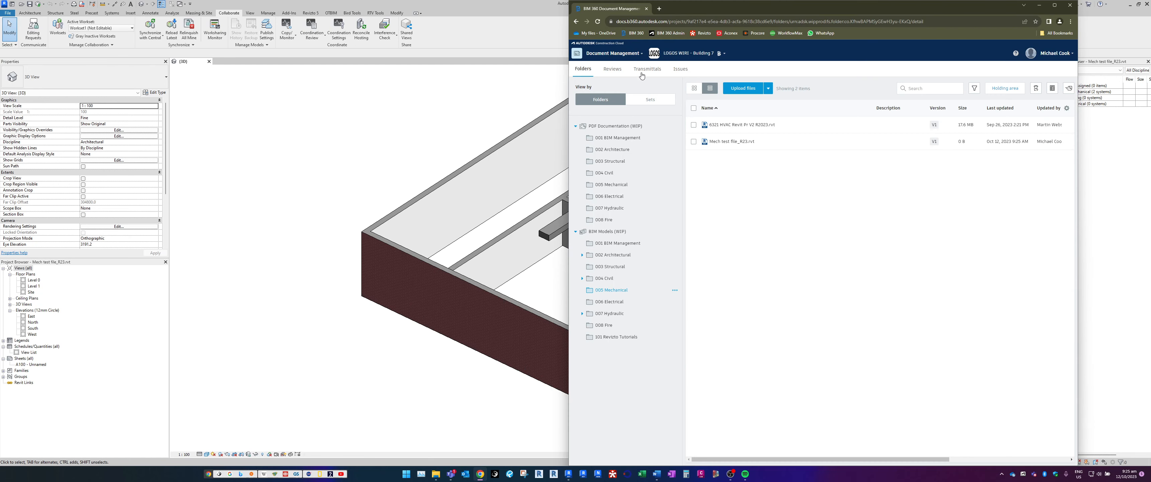
left_click(597, 22)
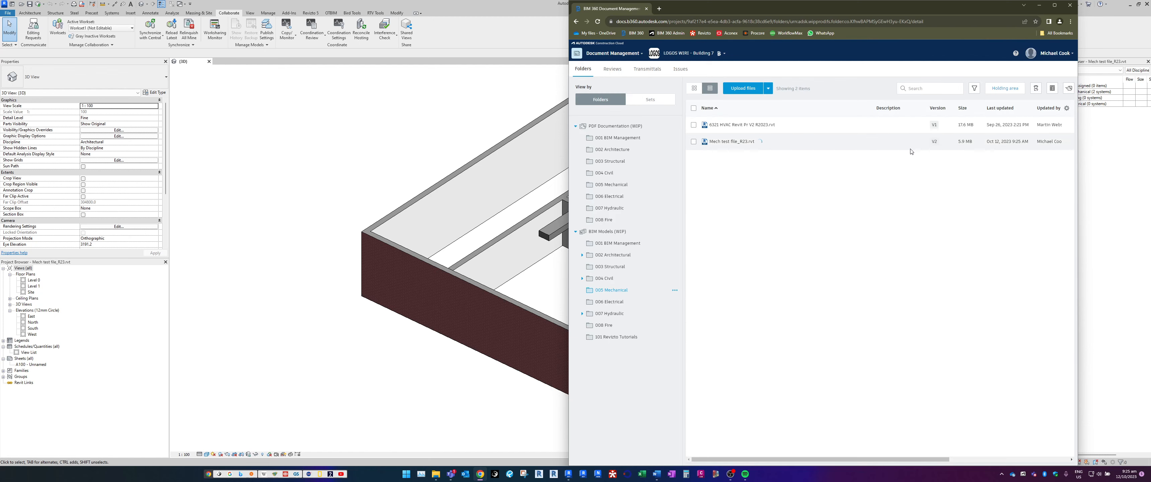
left_click(935, 143)
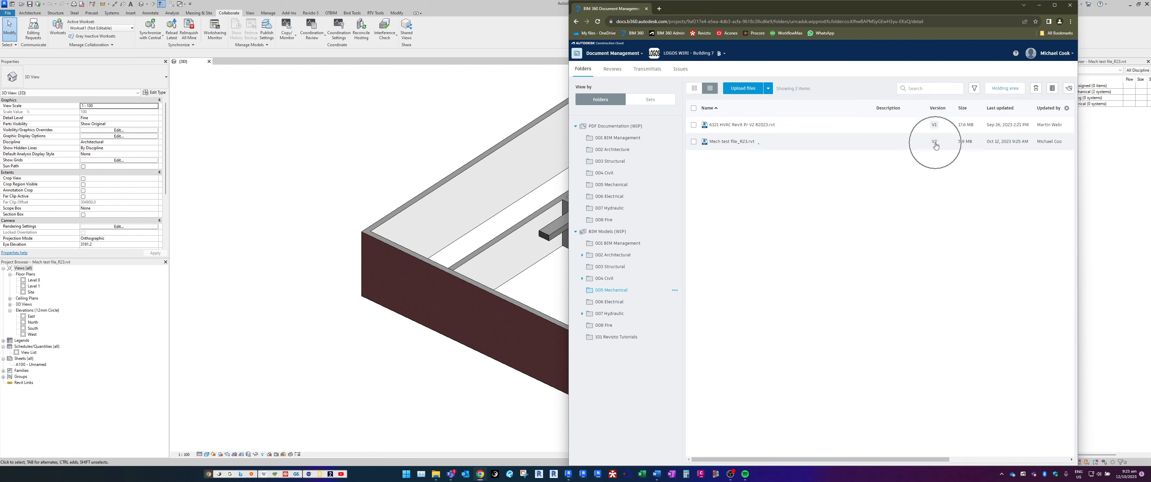
left_click(935, 143)
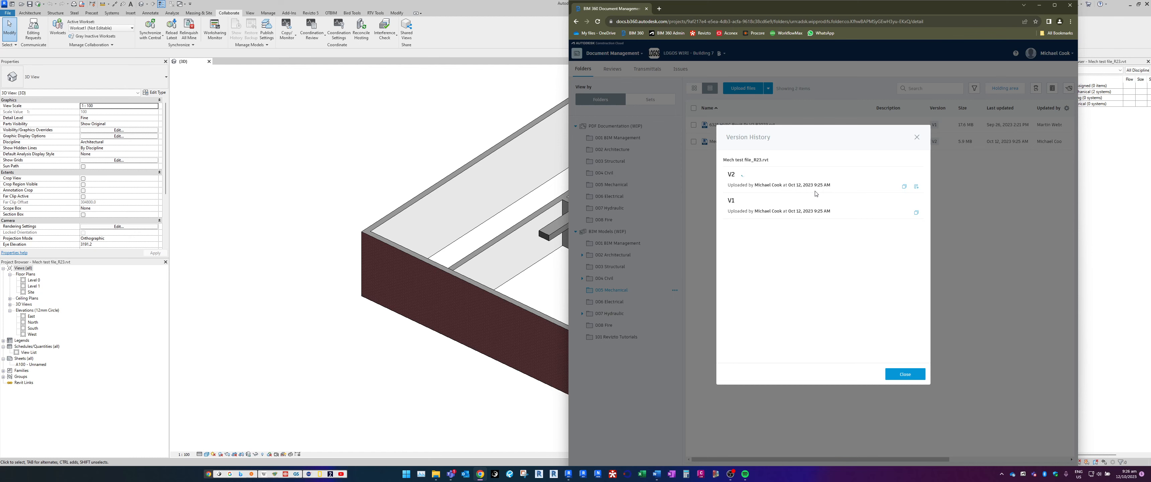
left_click(903, 375)
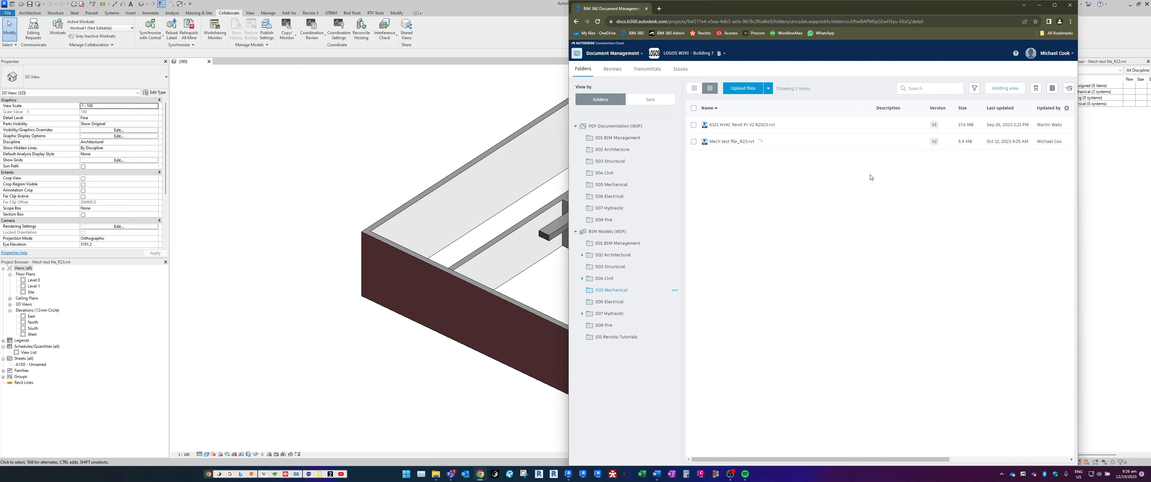
Open Mech test file_R23.rvt in the BIM 360 viewer, inspect the 3D model and the 2D sheets list, and close it
left_click(722, 142)
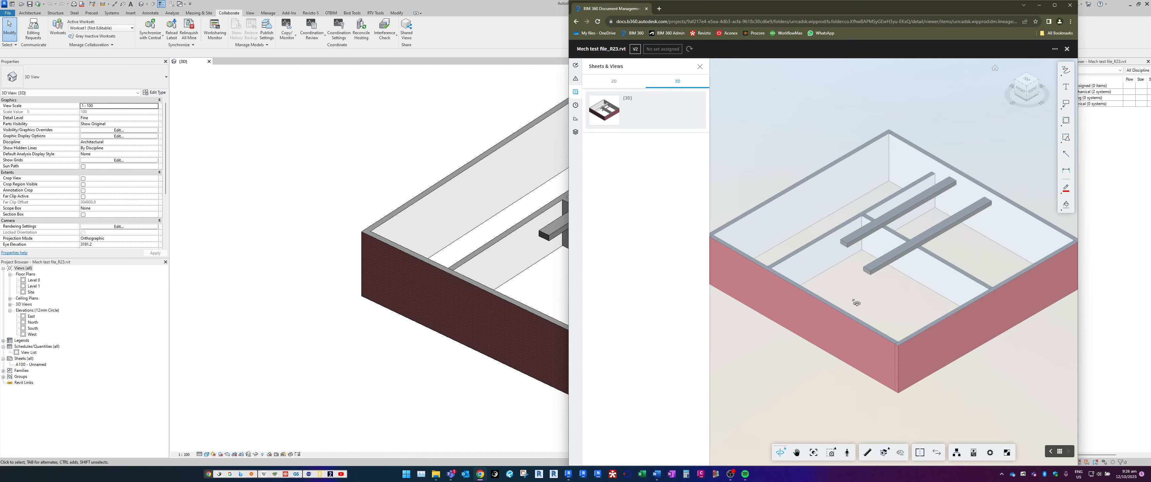
left_click_drag(856, 302, 875, 290)
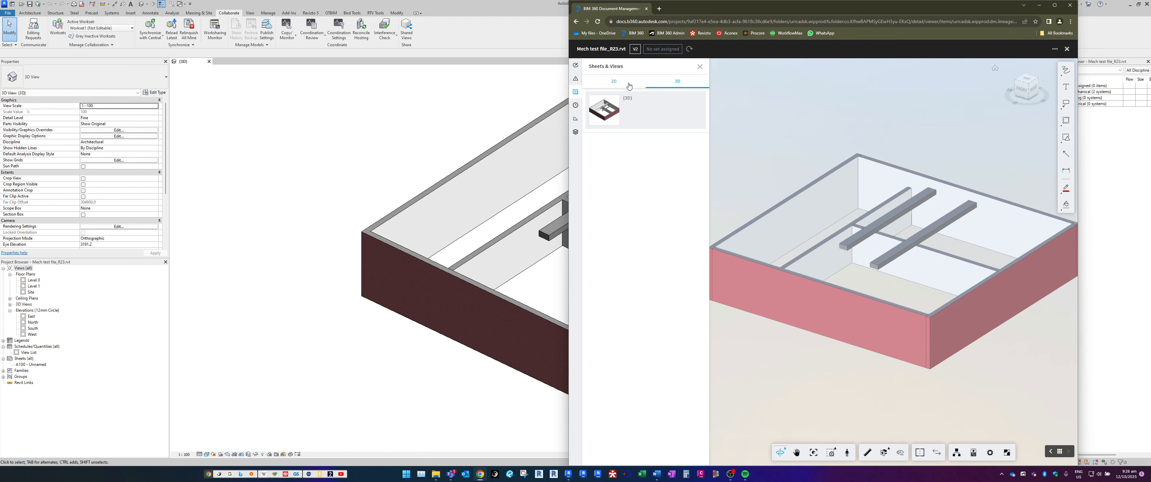
left_click(676, 82)
left_click(614, 82)
left_click_drag(925, 266, 927, 308)
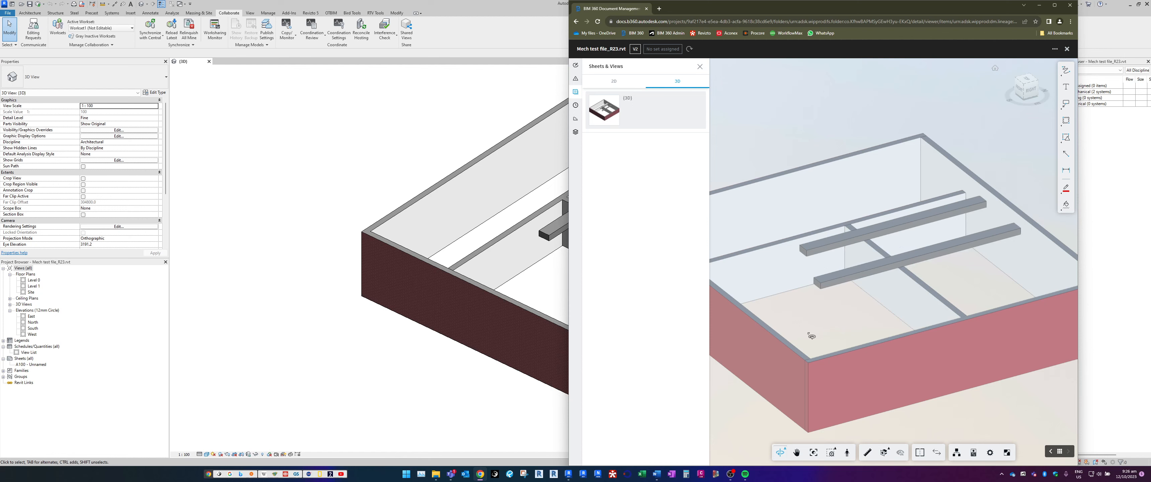
left_click_drag(812, 335, 842, 332)
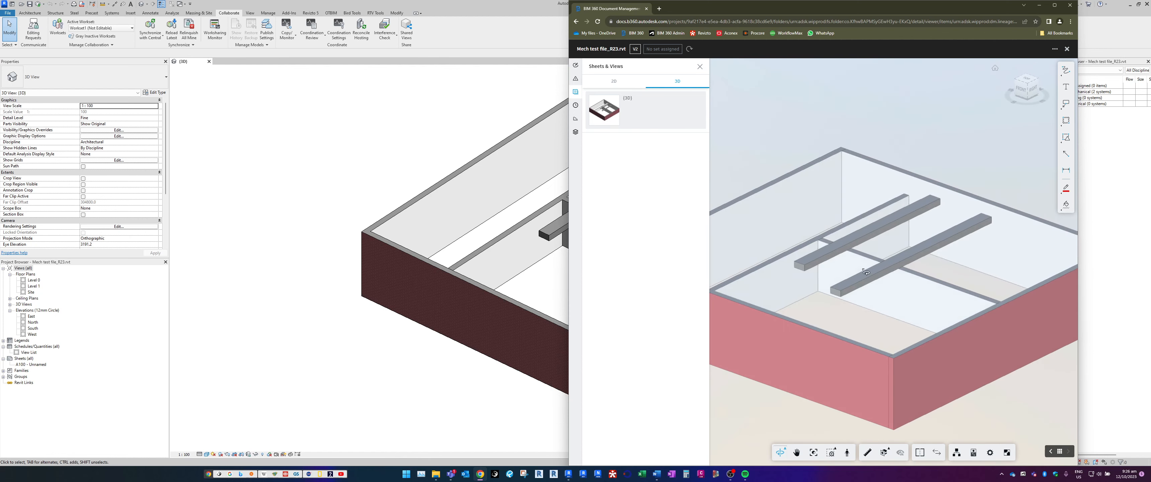
scroll(842, 317, "up", 2)
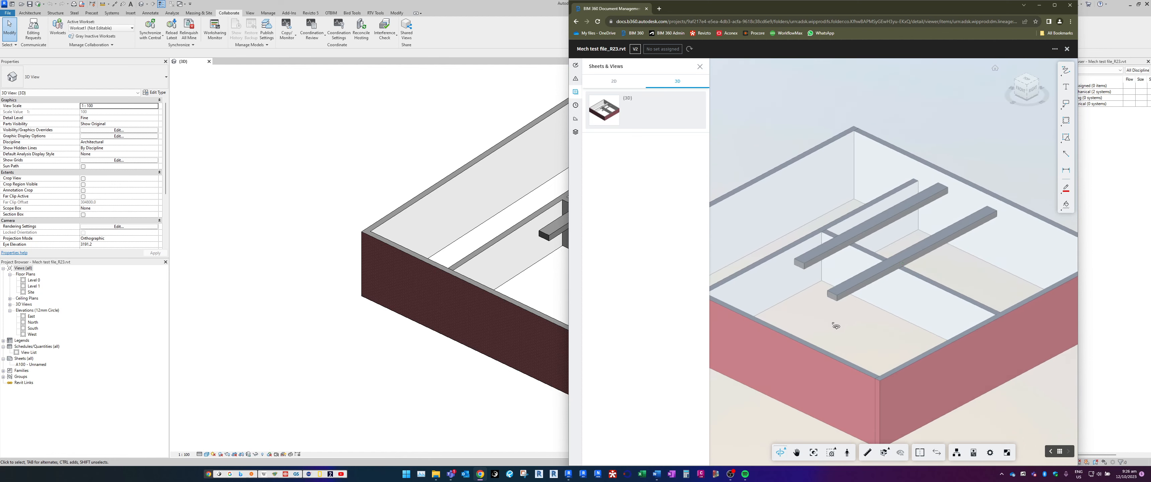
left_click(609, 82)
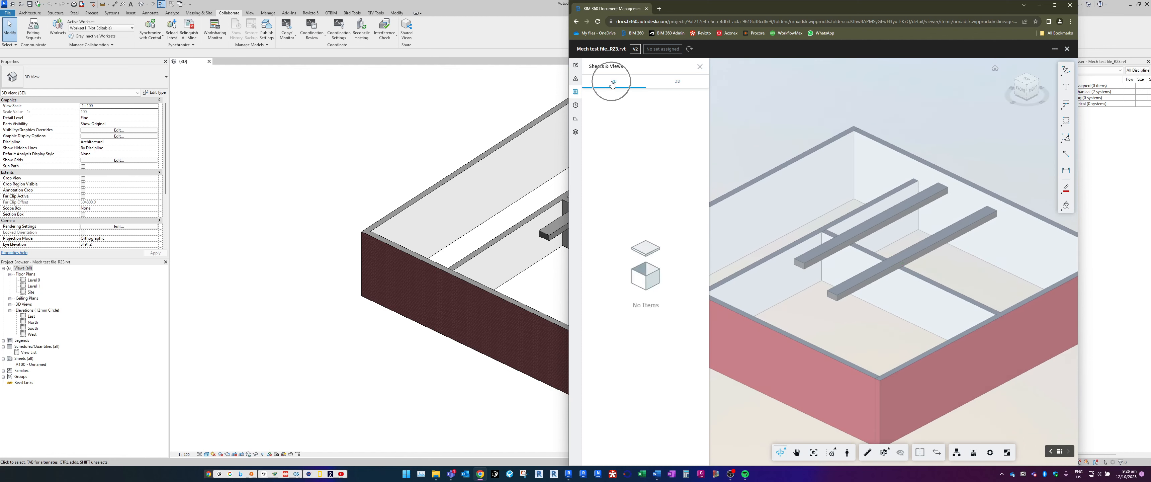
left_click(646, 300)
left_click(1067, 51)
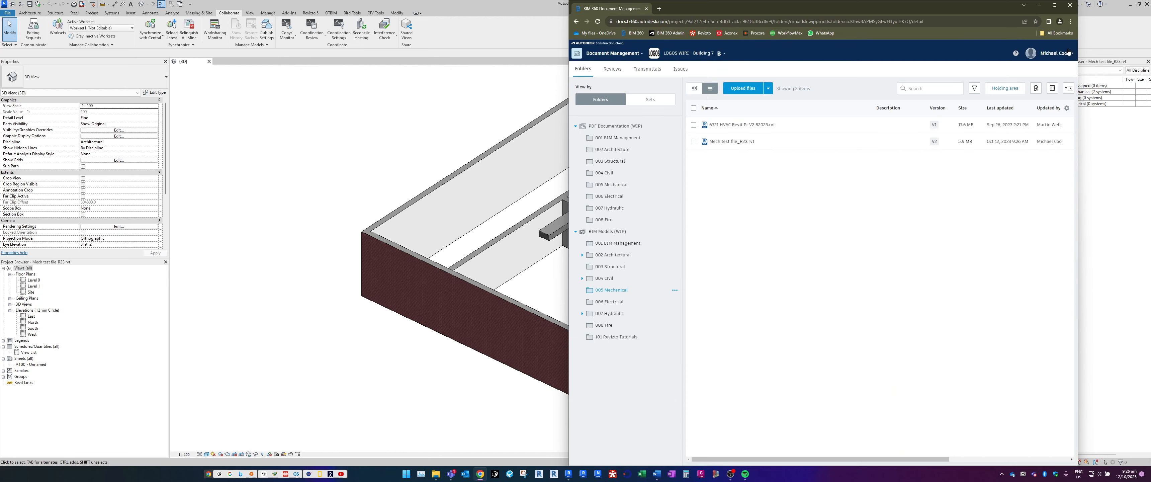
Return to Revit and shorten both rectangular ducts, pulling the rear duct's front end back and the front duct's far end forward
left_click(1039, 7)
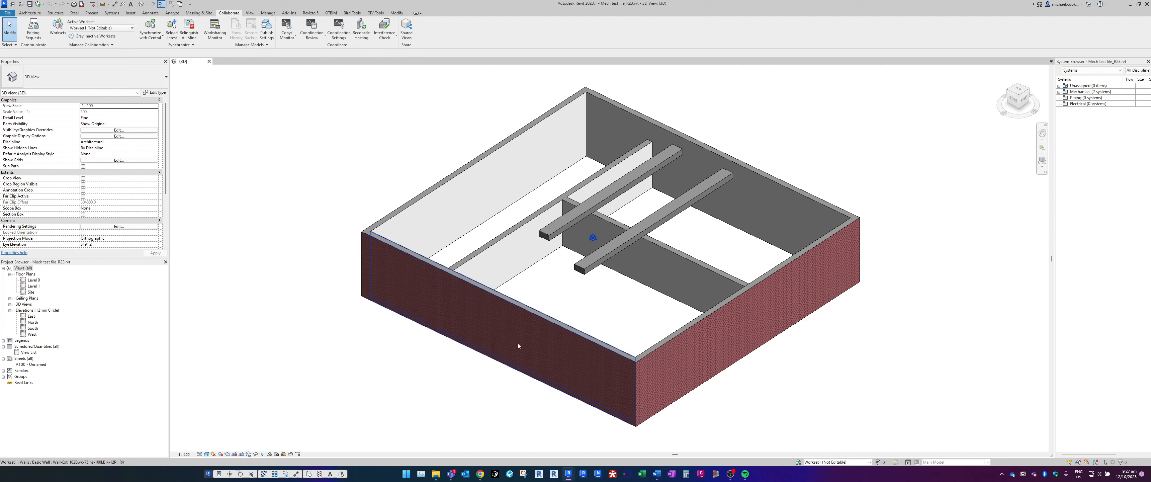
middle_click_drag(518, 343, 497, 362, "shift")
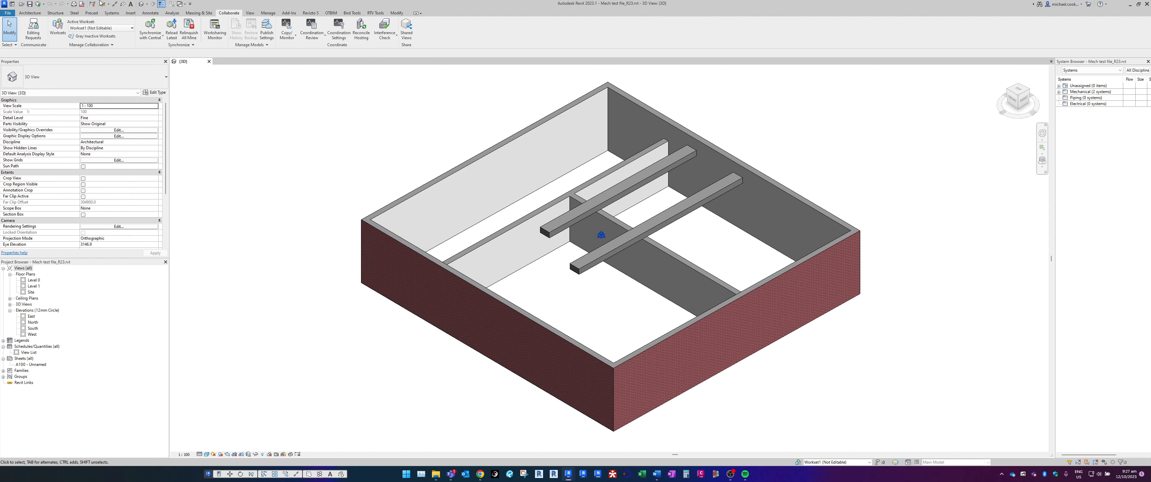
mouse_move(454, 252)
middle_mouse_down("shift")
mouse_move(505, 220)
mouse_move(462, 236)
mouse_move(457, 227)
mouse_move(448, 252)
middle_mouse_up("shift")
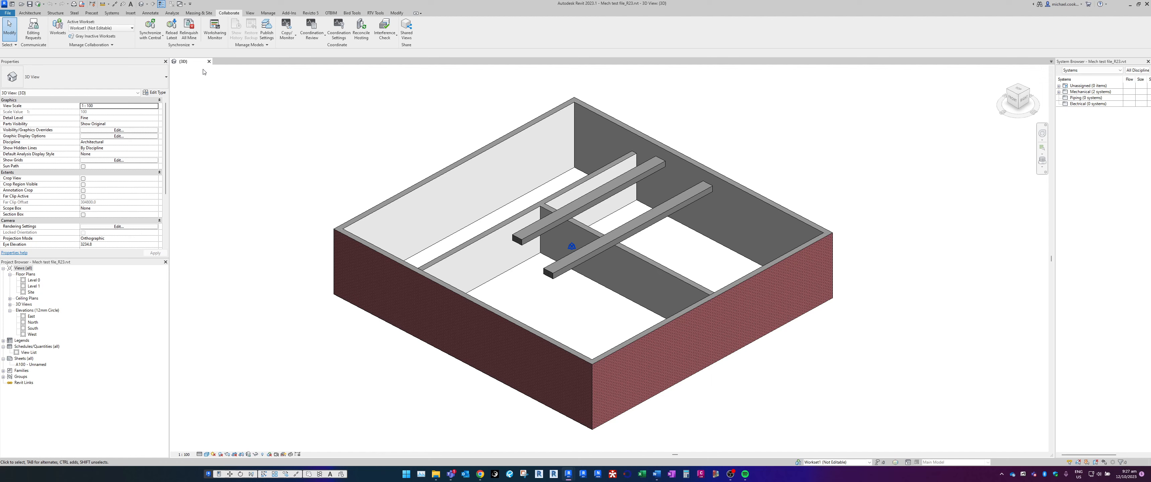
left_click(550, 219)
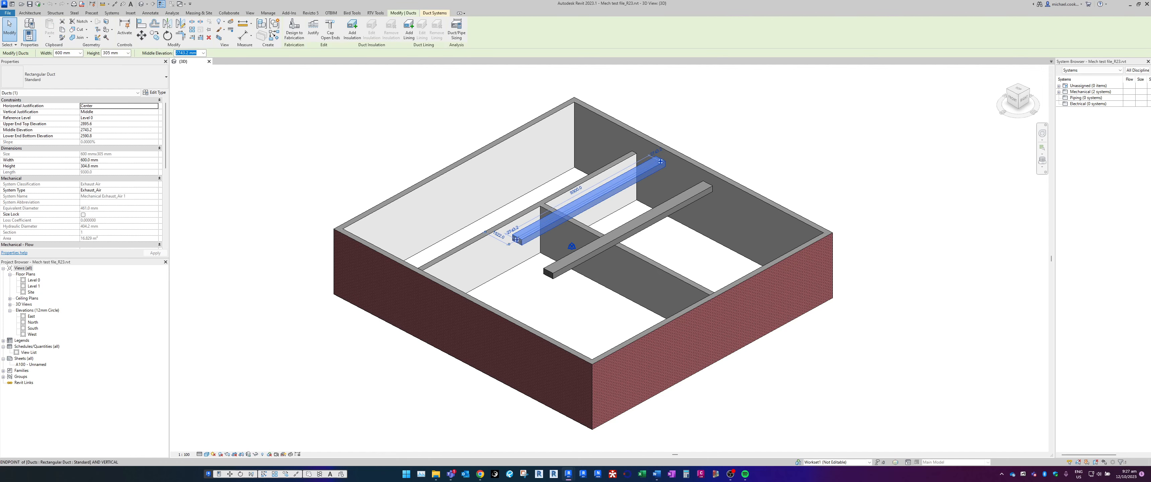
left_click_drag(517, 238, 580, 204)
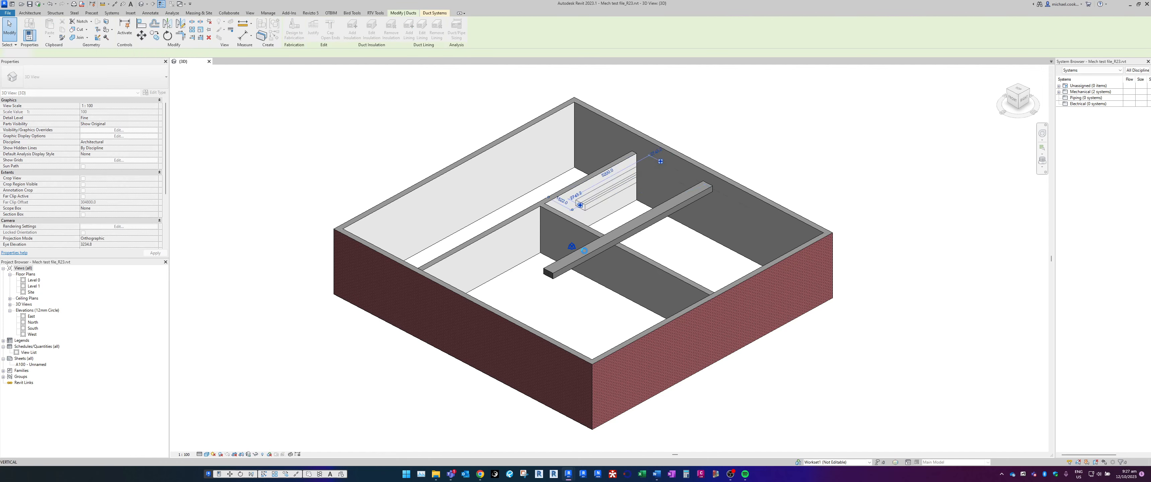
key("Escape")
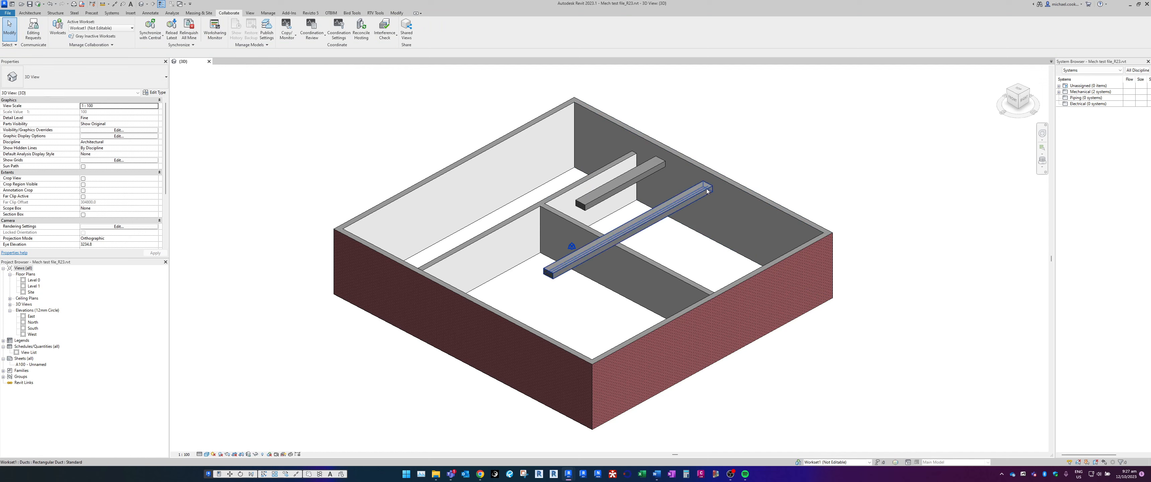
left_click(707, 192)
left_click_drag(548, 274, 588, 254)
Raise the top of the interior wall between the ducts to an unconnected height of about 3945 mm
left_click(644, 229)
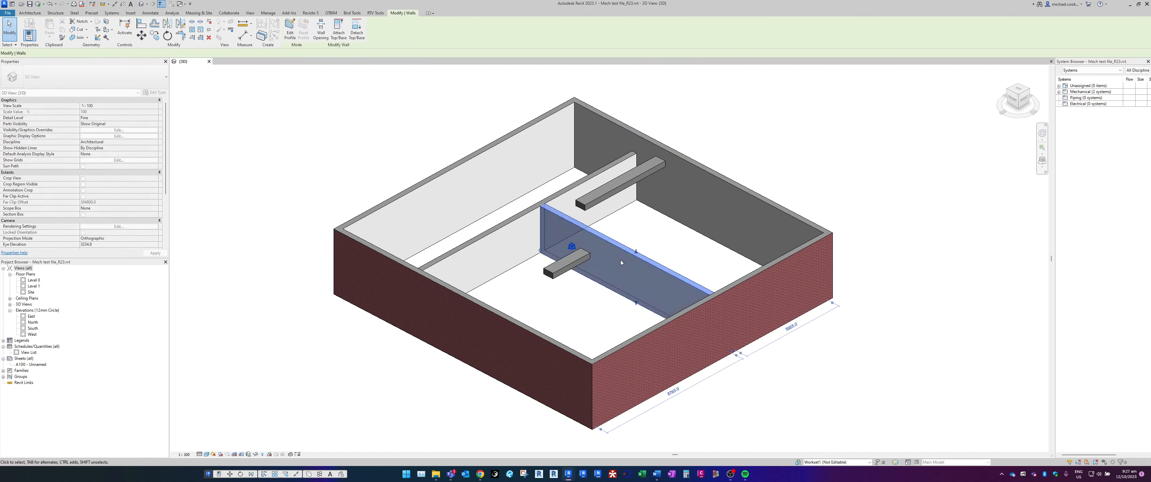
left_click_drag(643, 229, 643, 228)
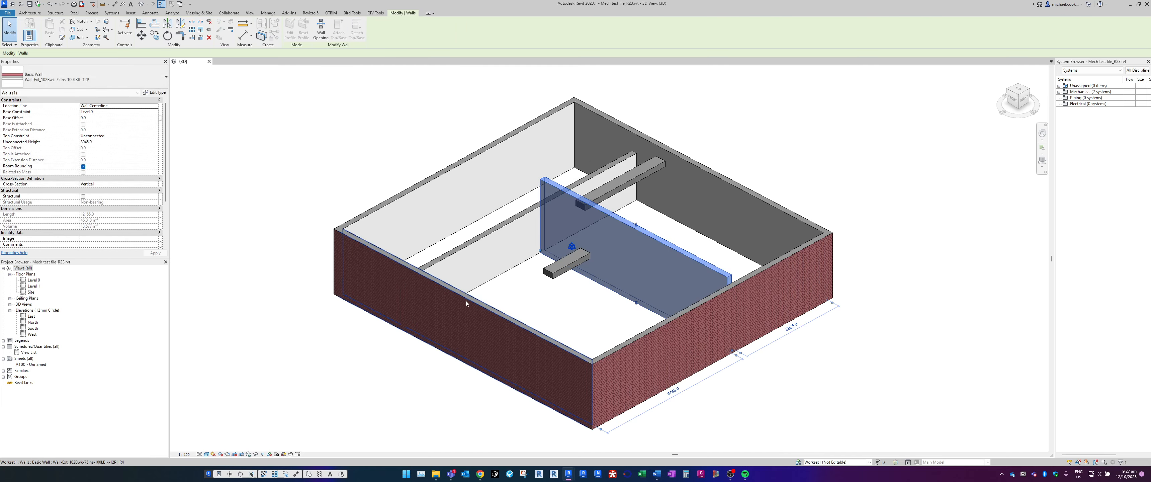
mouse_move(466, 302)
middle_mouse_down("shift")
mouse_move(573, 309)
mouse_move(481, 315)
middle_mouse_up("shift")
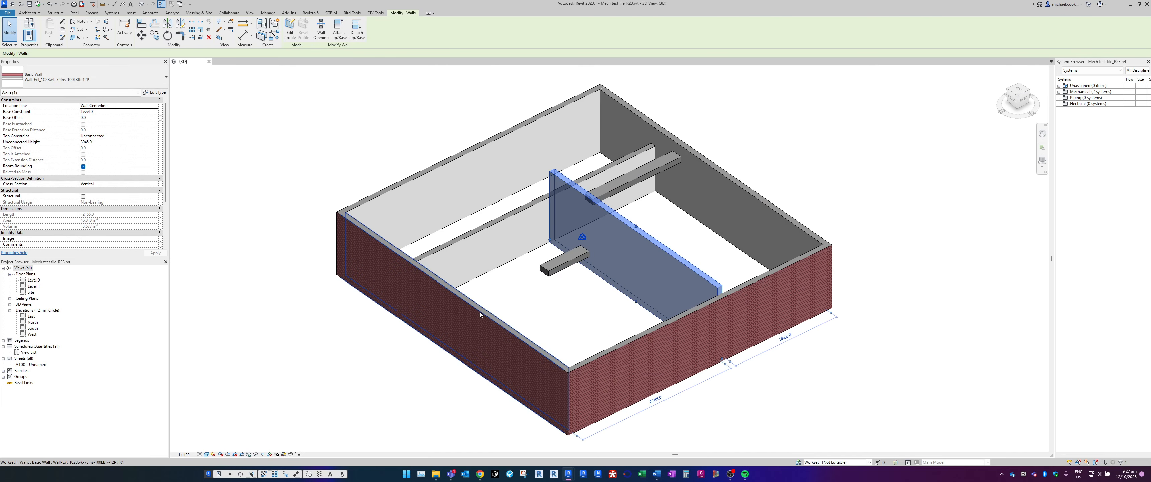
Synchronize the edited cloud model with central using Synchronize Now
left_click(44, 4)
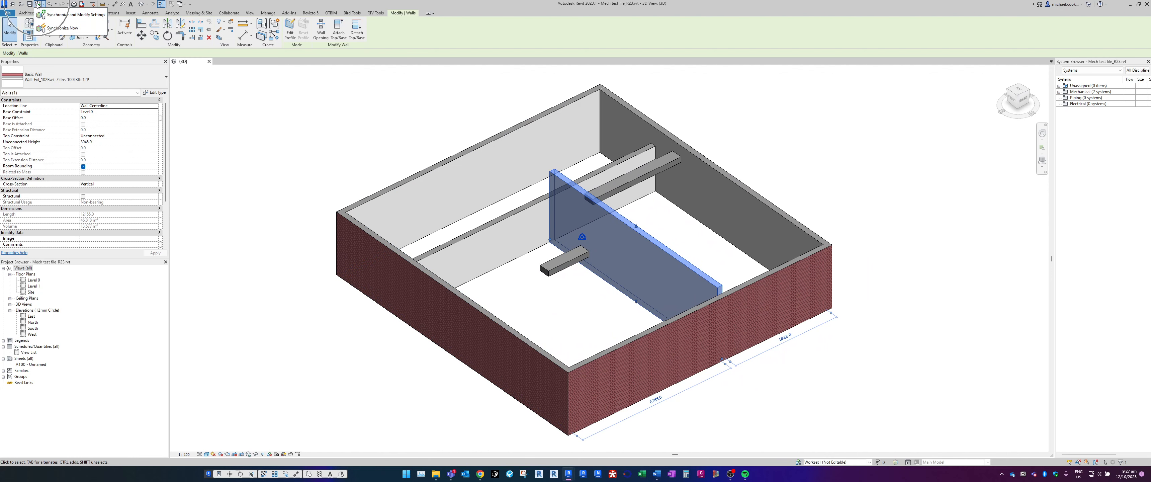
left_click(57, 34)
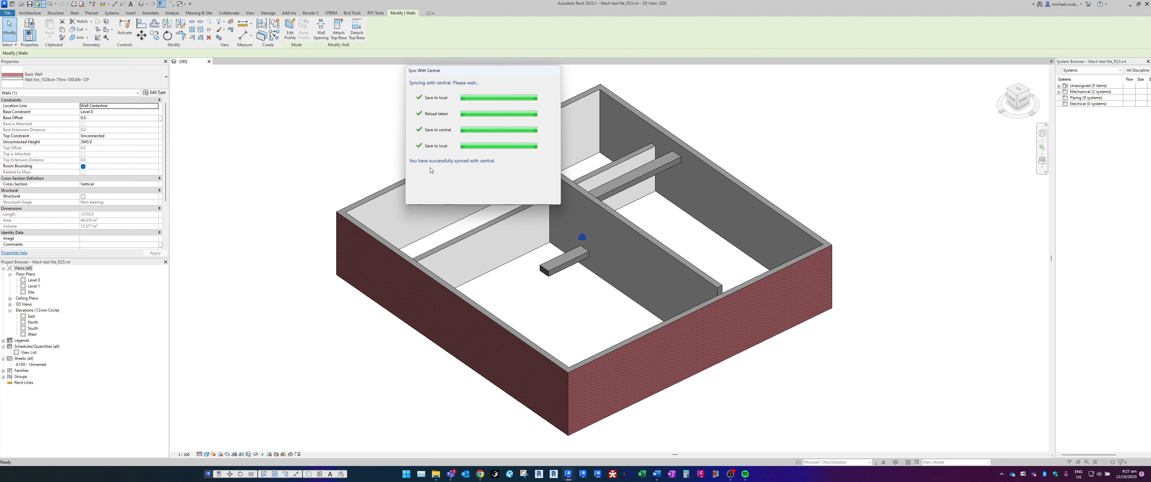
left_click(461, 145)
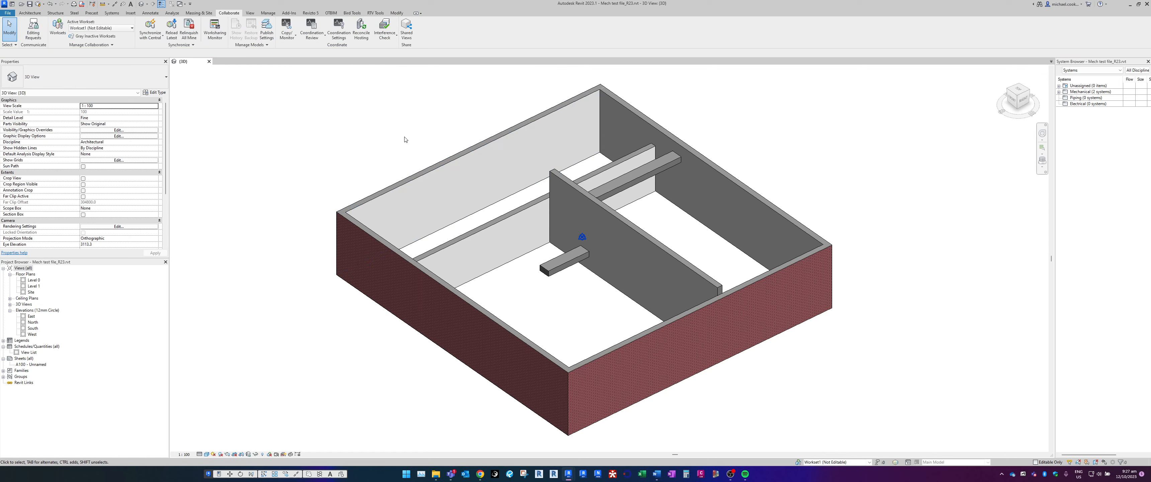
Look over the synchronized model, check the version of Mech test file_R23.rvt in BIM 360, and return to Revit
middle_click_drag(489, 198, 607, 282, "shift")
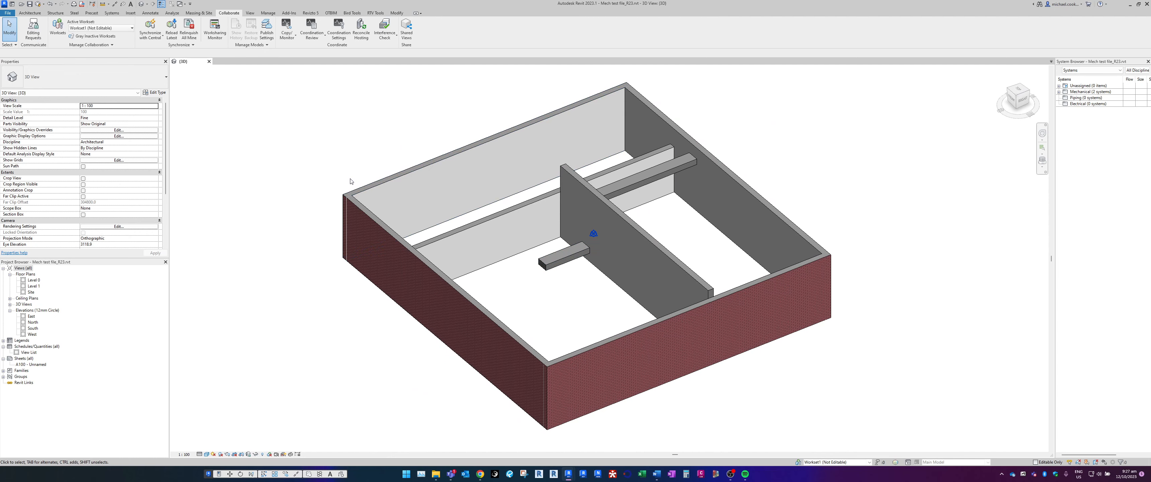
left_click(479, 473)
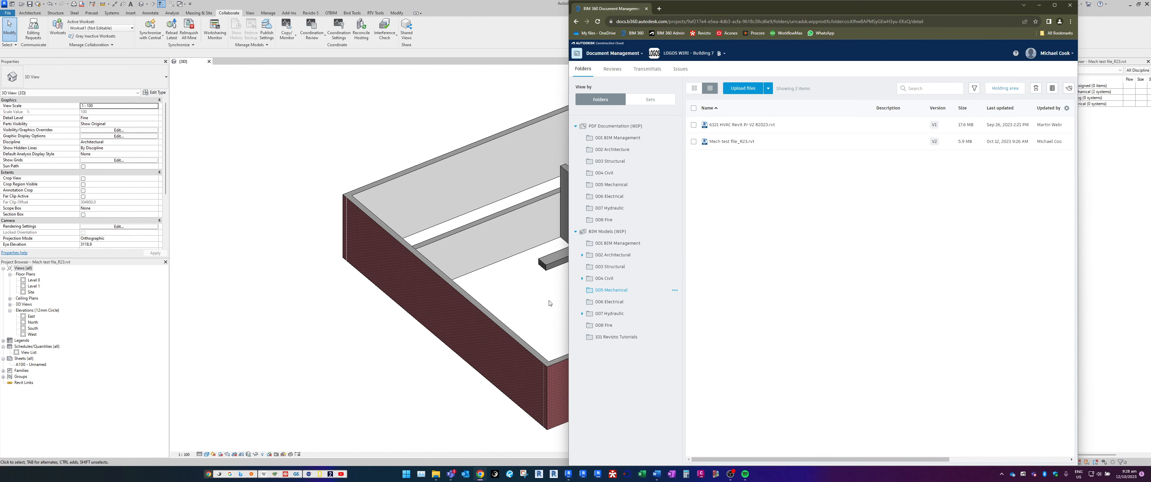
left_click(539, 301)
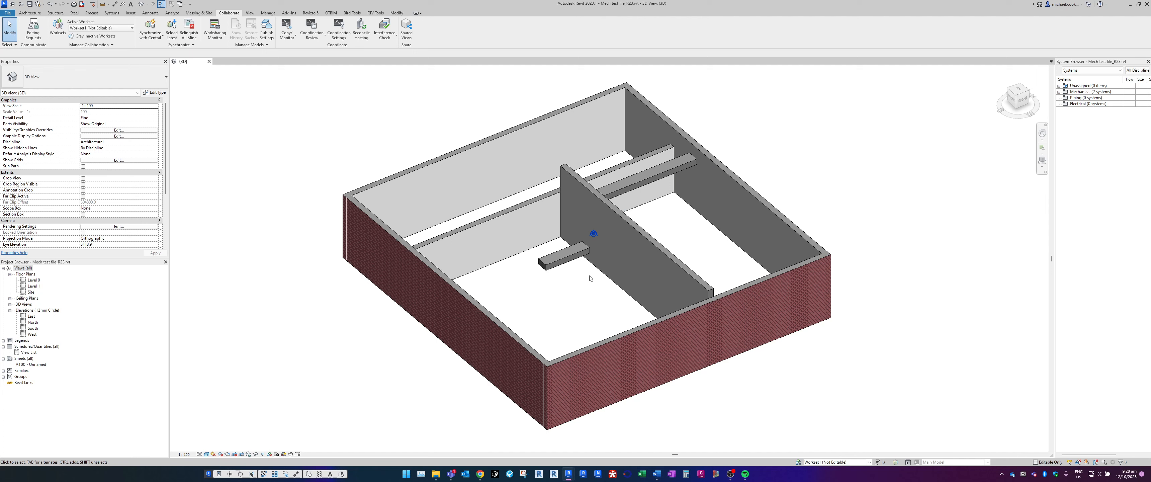
Close the model and reopen Mech test file_R23 from Autodesk Docs, in the 005 Mechanical folder of LOGOS WIRI - Building 7's BIM Models (WIP)
left_click(209, 62)
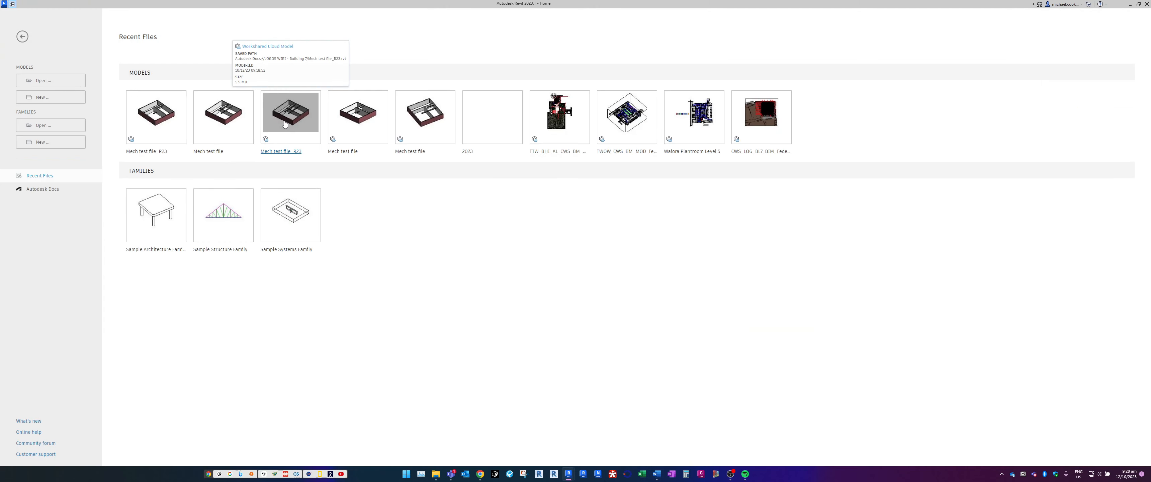
left_click(31, 193)
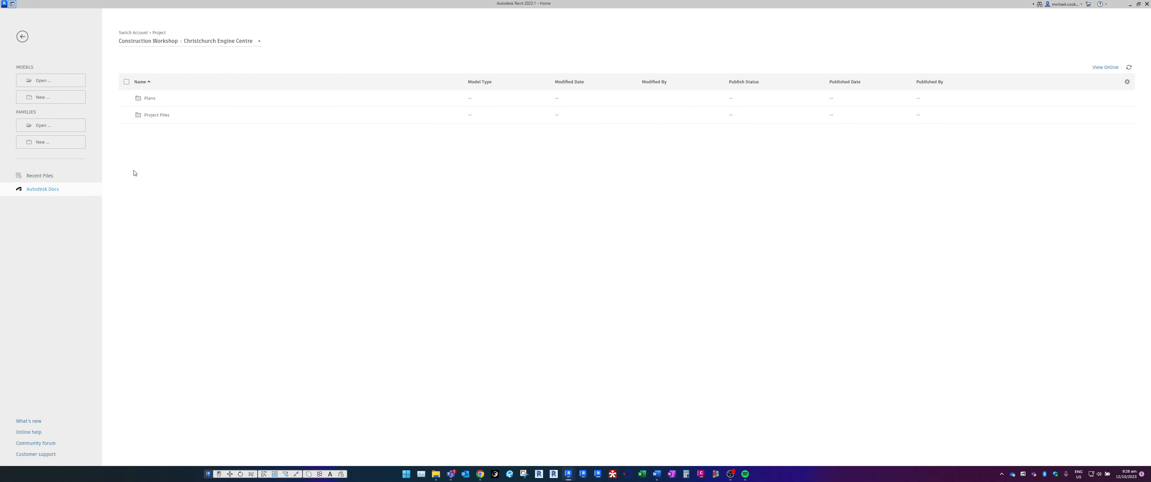
left_click(251, 45)
left_click(154, 151)
left_click(164, 99)
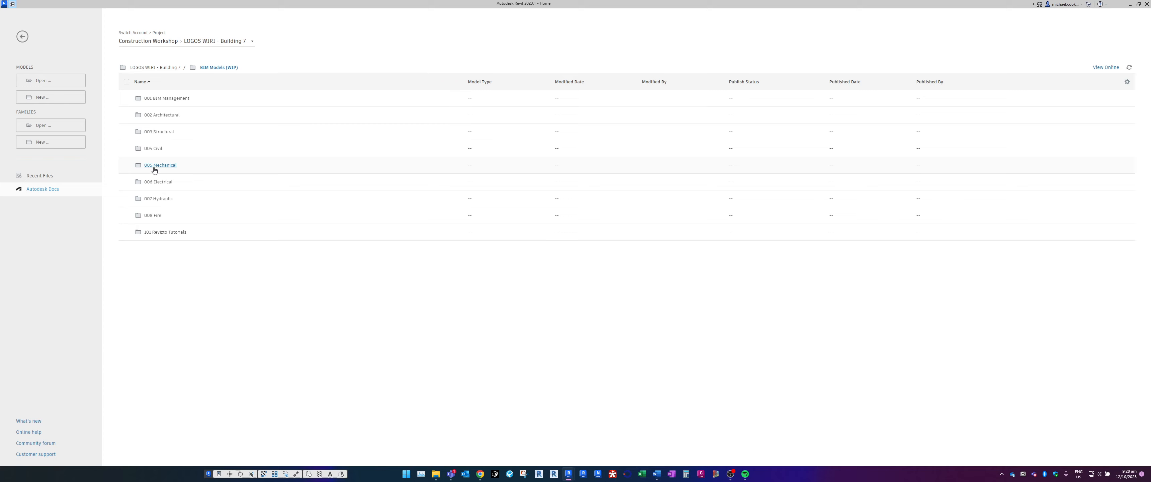
left_click(158, 165)
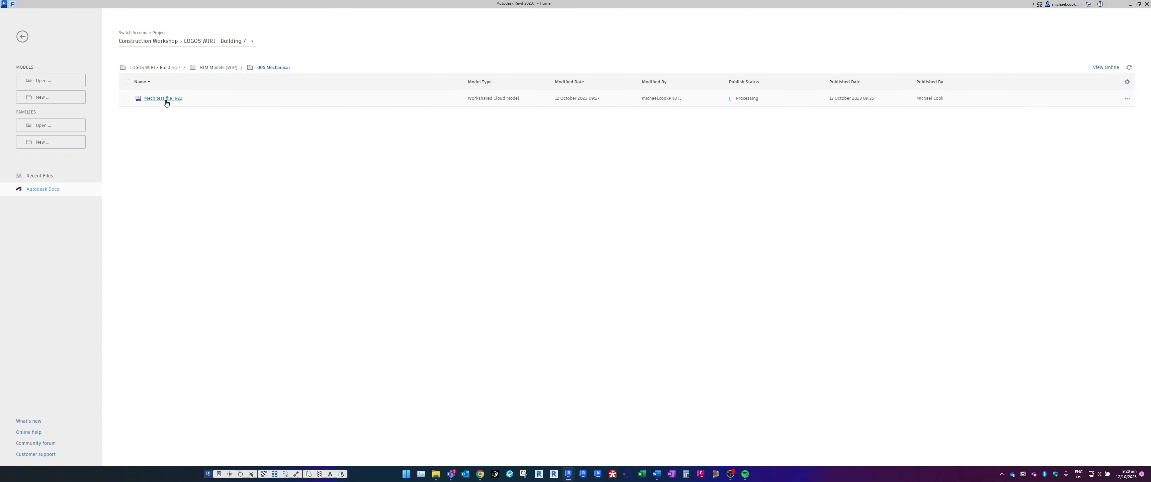
left_click(166, 103)
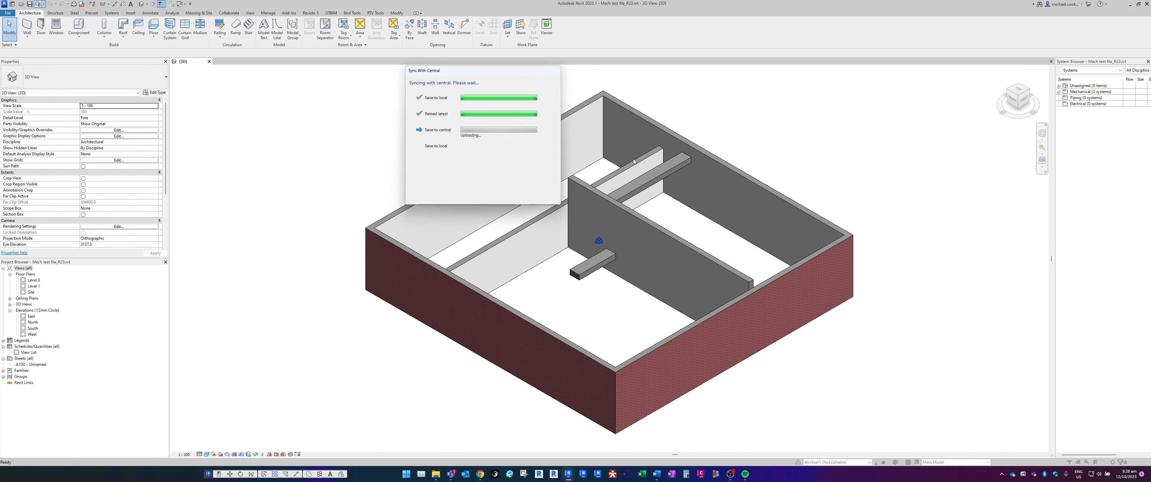
Switch to BIM 360, inspect the published 3D view of Mech test file_R23.rvt from another angle, and close the file
left_click(479, 474)
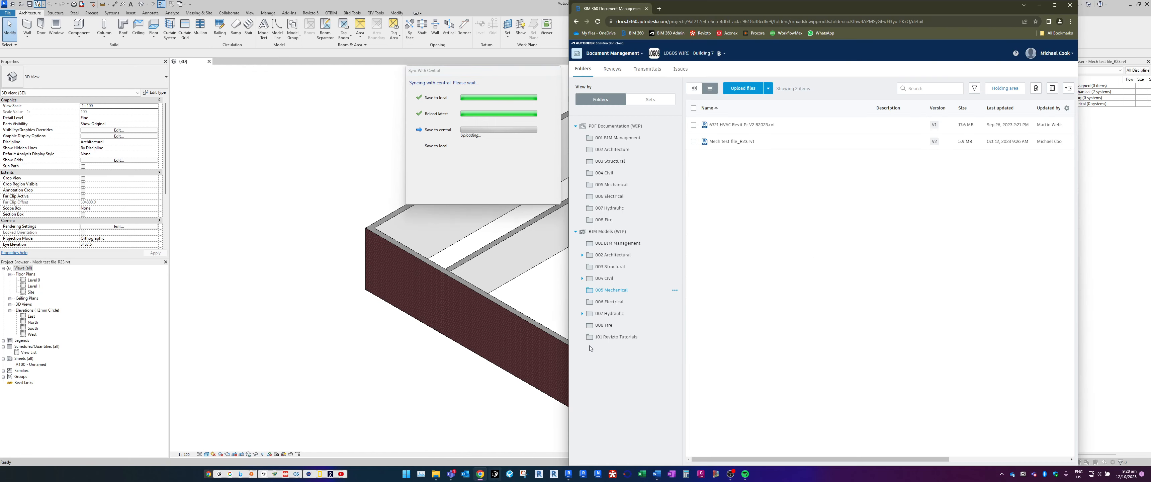
left_click(738, 142)
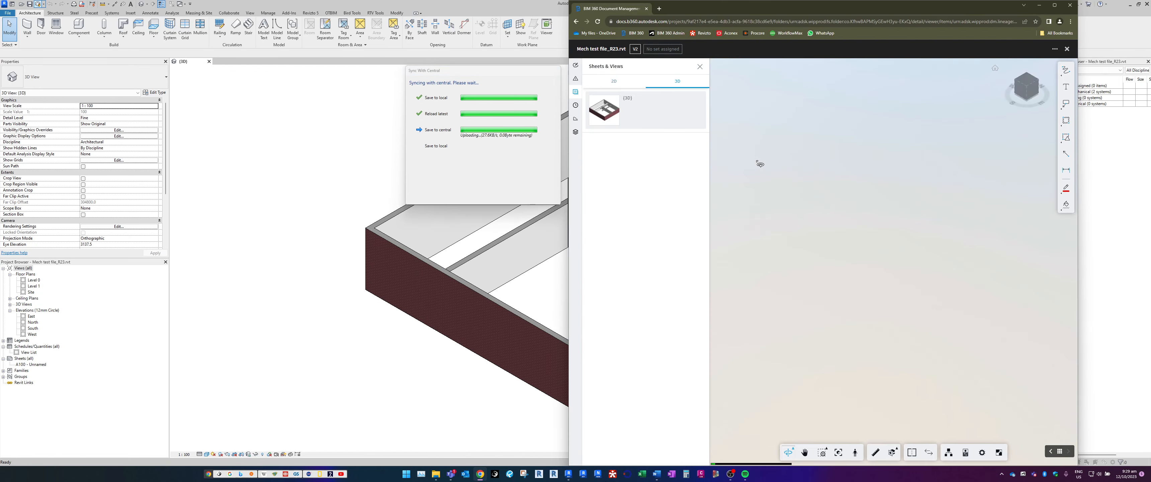
left_click_drag(867, 263, 1023, 242)
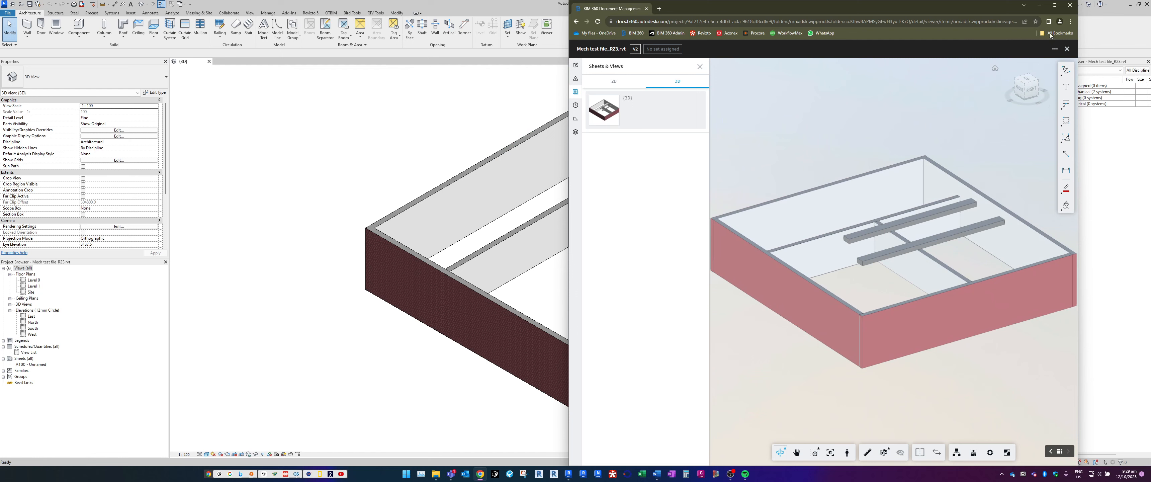
left_click(1067, 49)
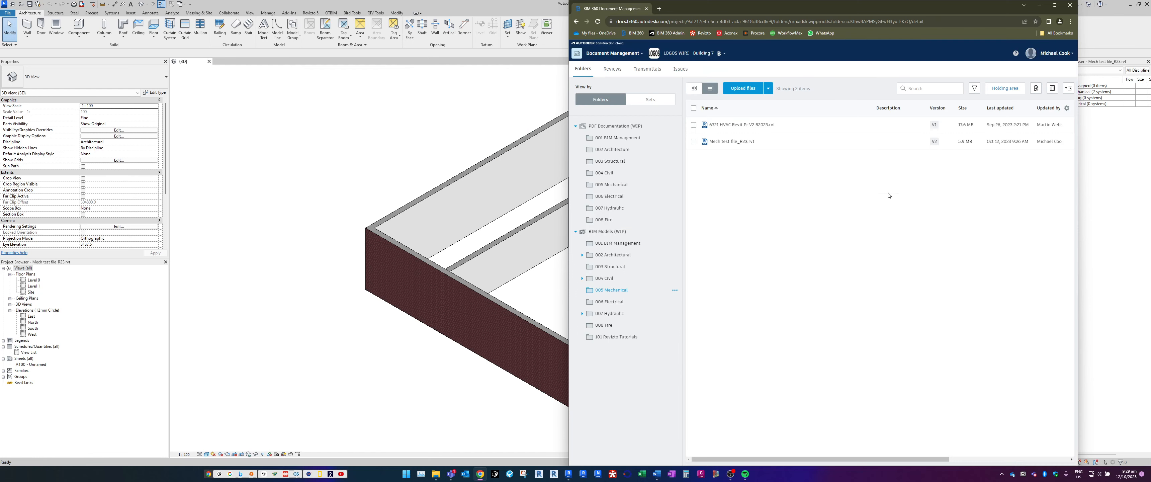
Refresh the 005 Mechanical listing by visiting the 003 Structural folder and coming back, and check the version of Mech test file_R23.rvt
left_click(615, 267)
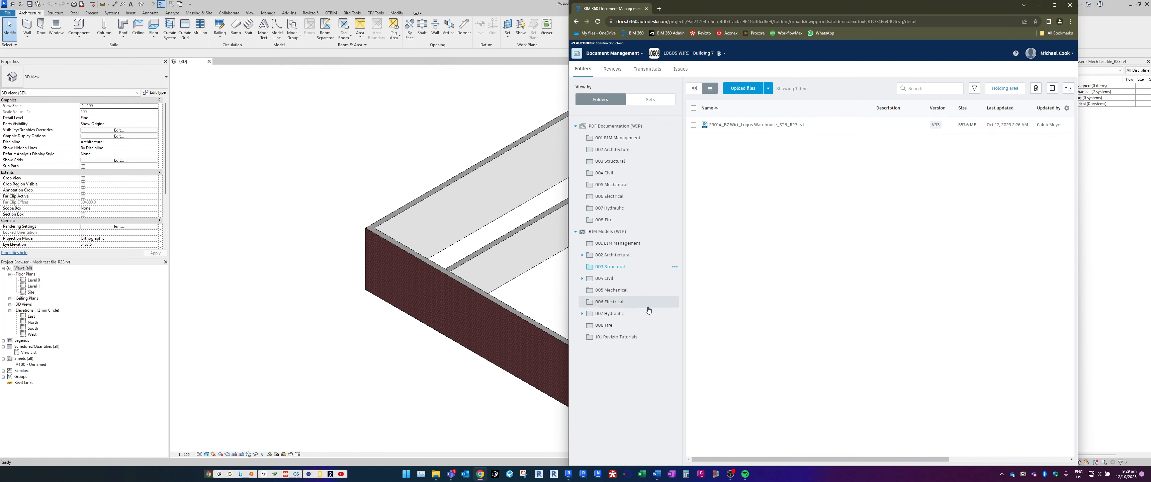
left_click(624, 290)
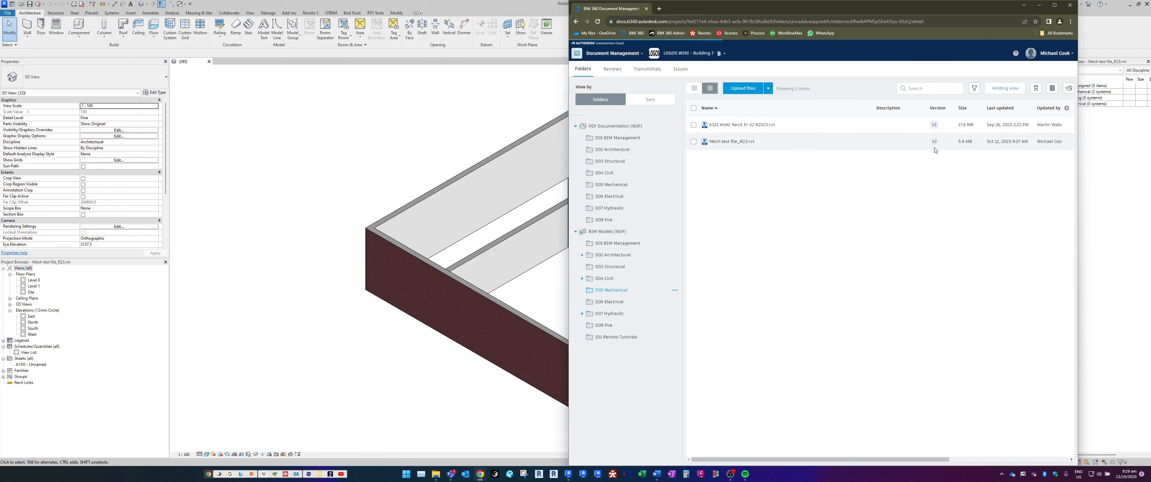
left_click(934, 142)
left_click(935, 142)
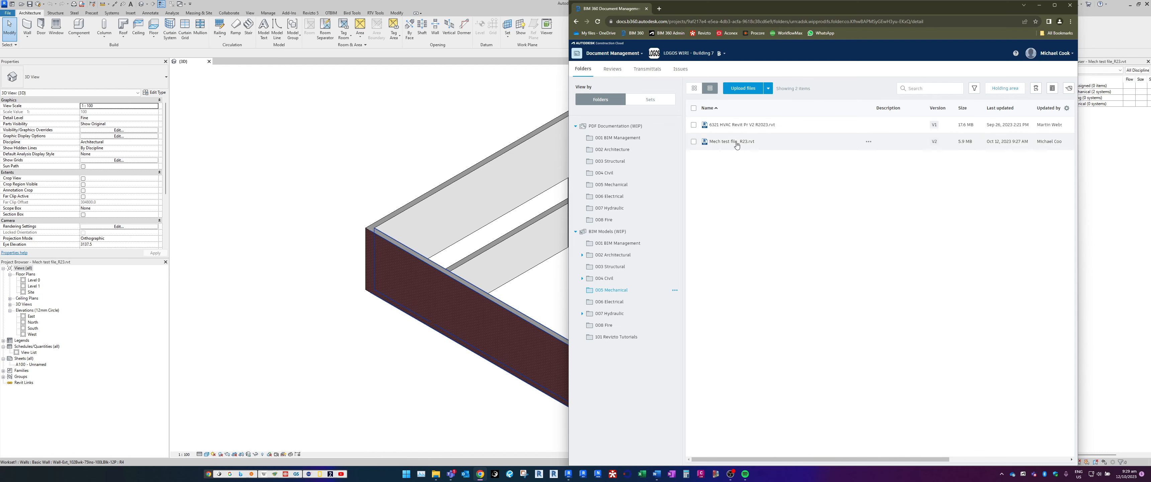
Return to Revit and open the cloud model's Publish Settings
left_click(420, 163)
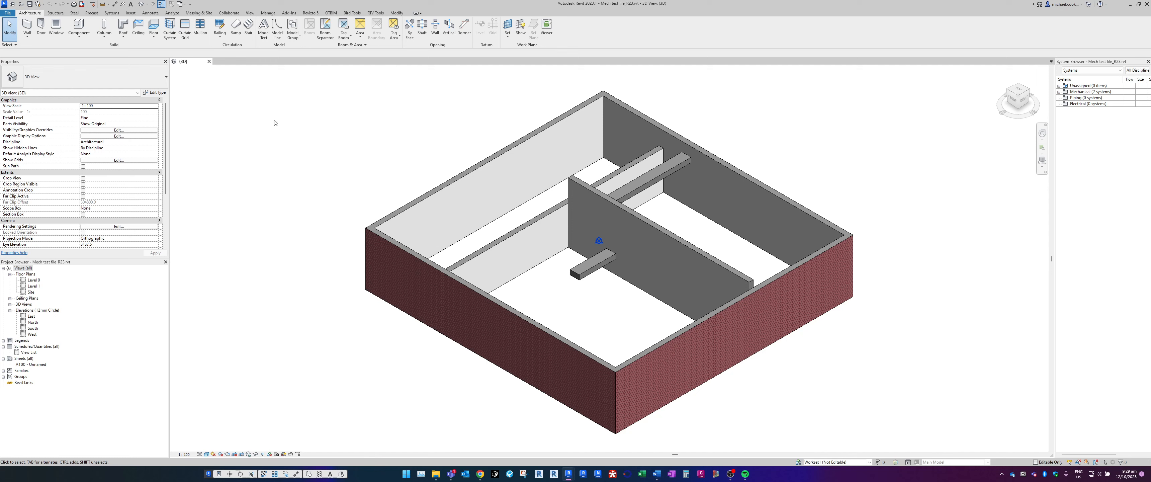
left_click(230, 13)
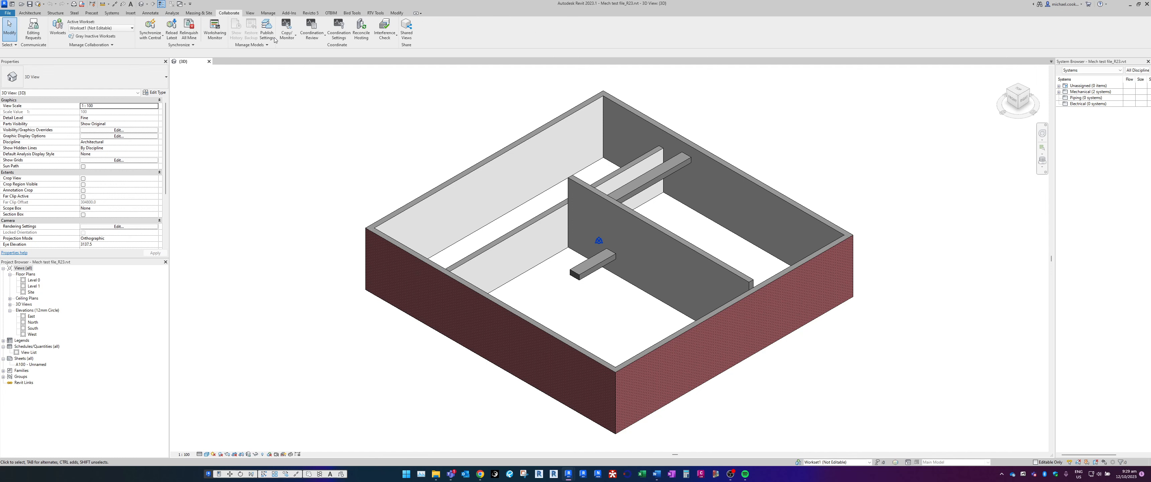
left_click(265, 32)
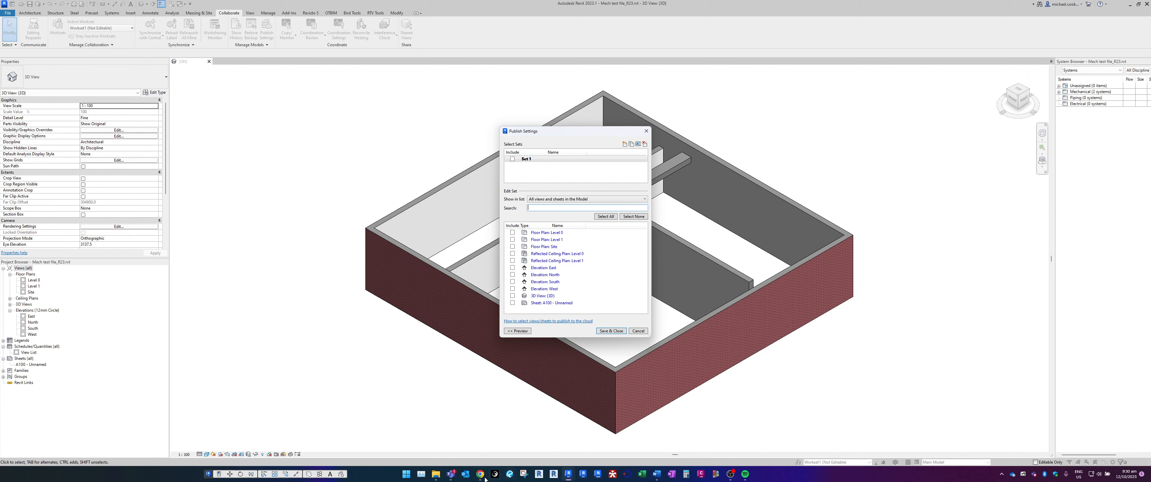
Switch to BIM 360, check the 2D and 3D views published for Mech test file_R23.rvt, and return to Revit
left_click(484, 478)
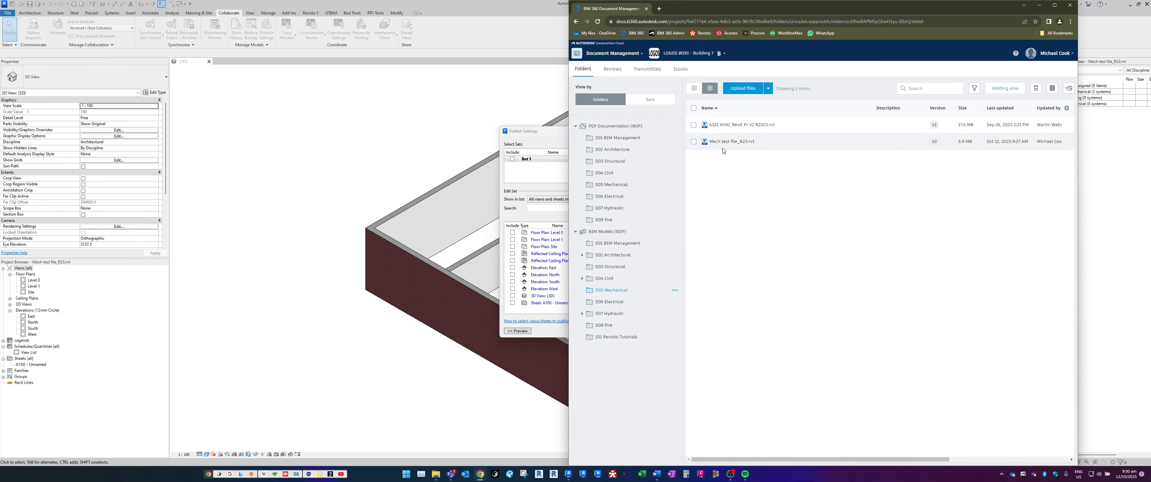
left_click(737, 143)
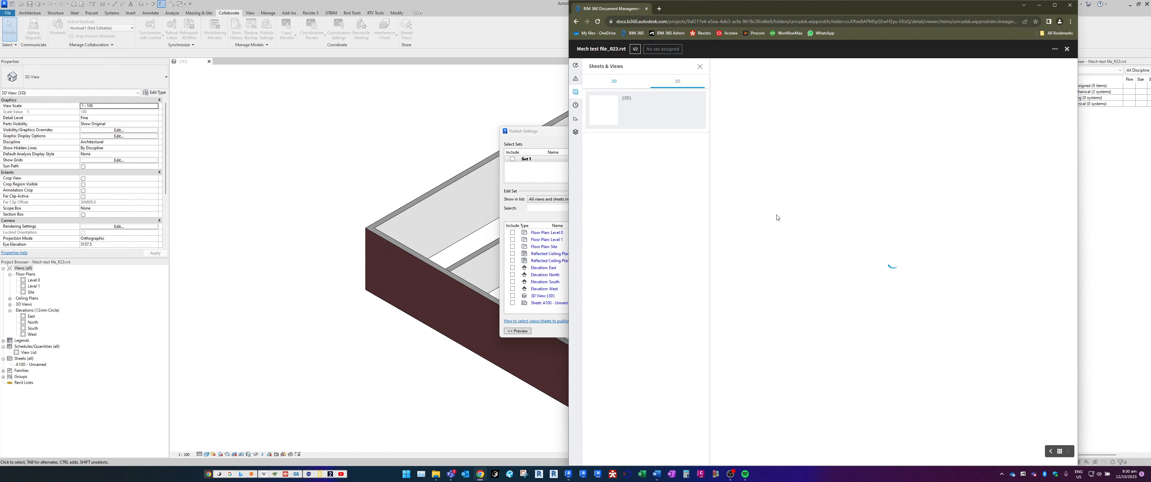
left_click(618, 82)
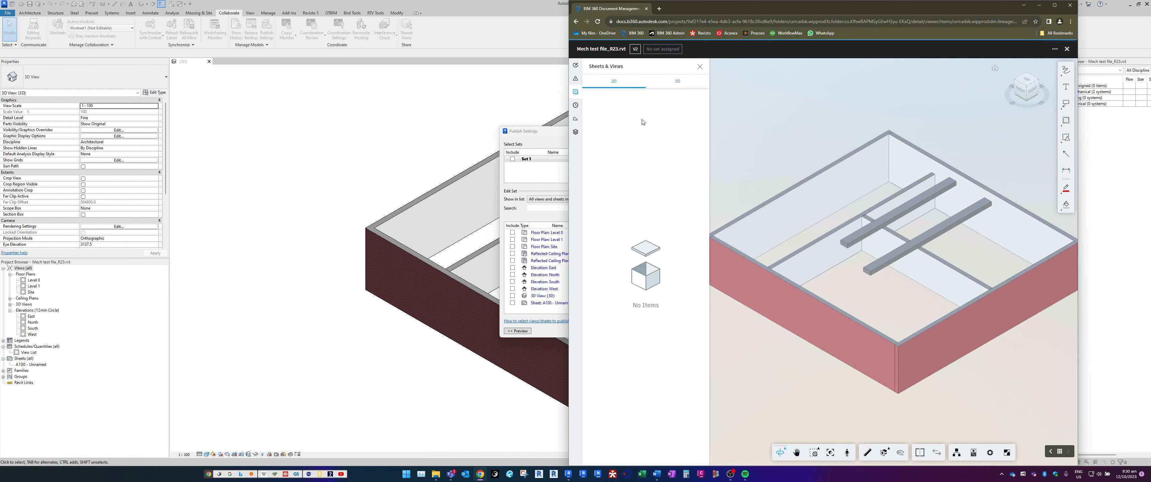
left_click(677, 82)
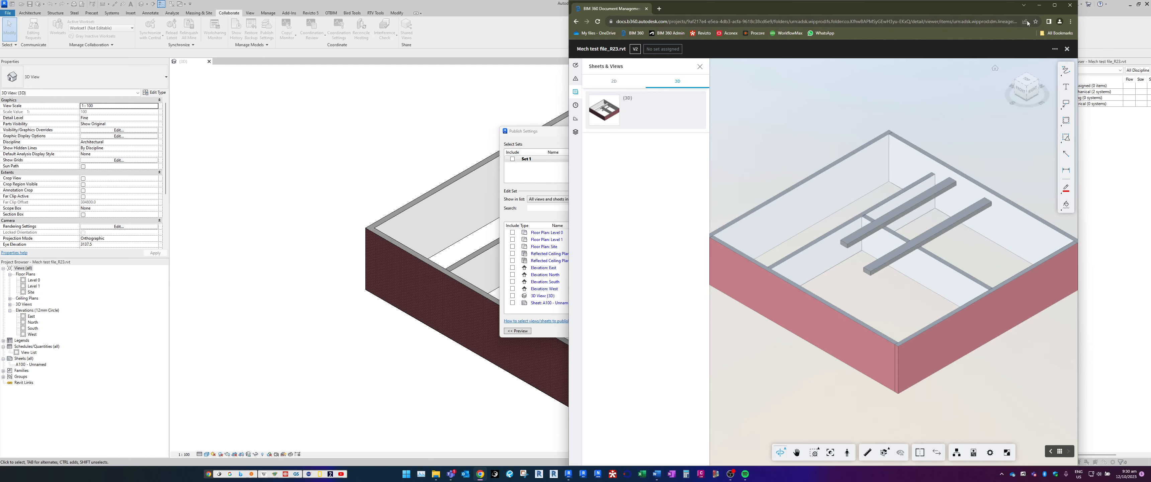
left_click(1040, 5)
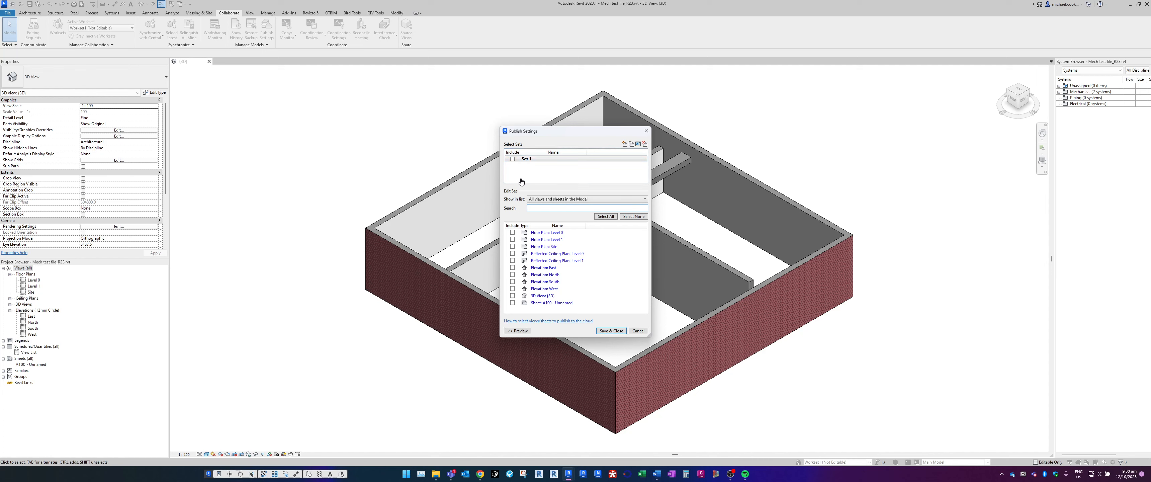
Include Set 1 for publishing with the {3D} view, floor plans Level 0, Level 1 and Site, and sheet A100, and save the publish settings
left_click(512, 160)
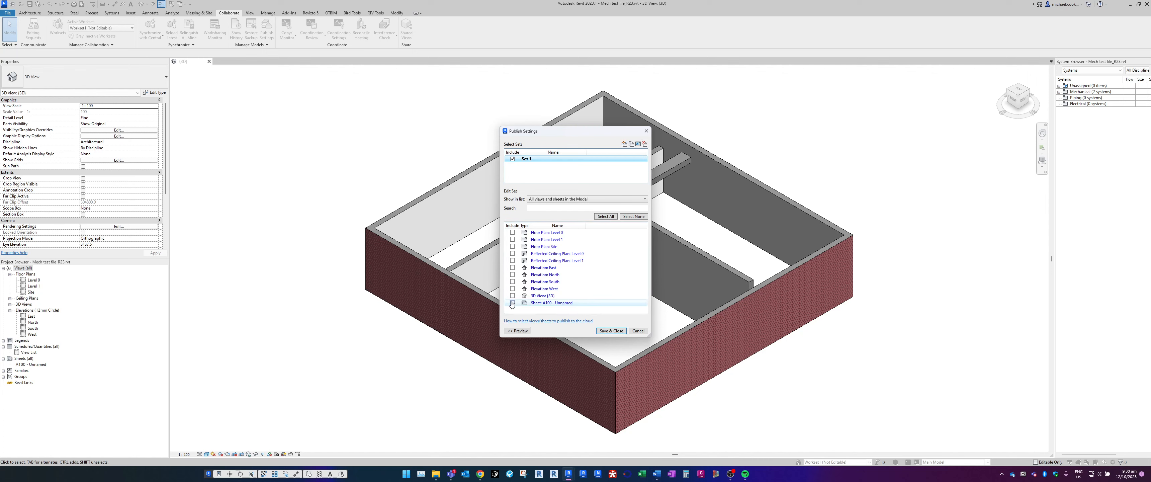
left_click(512, 295)
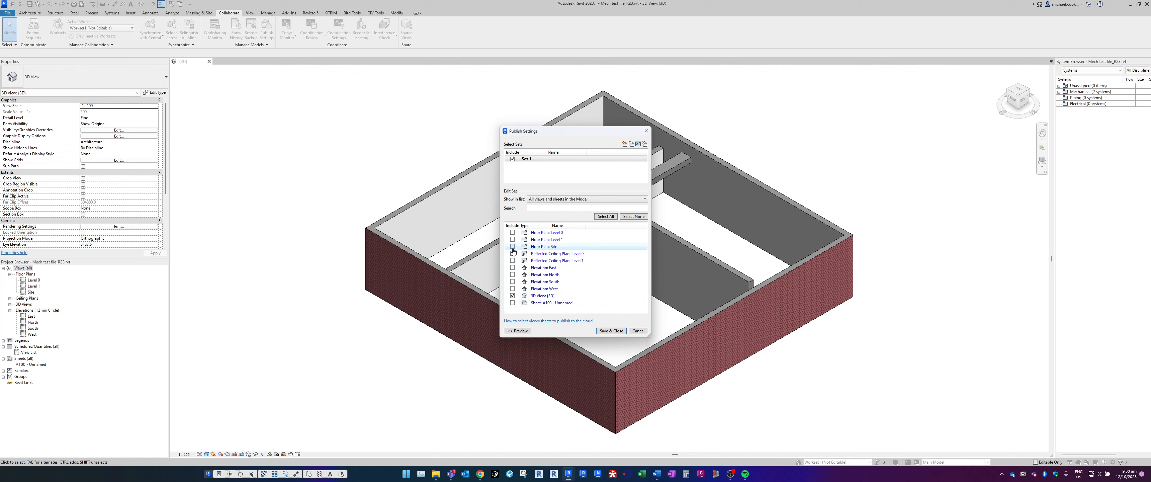
left_click(512, 246)
left_click(512, 233)
left_click(513, 239)
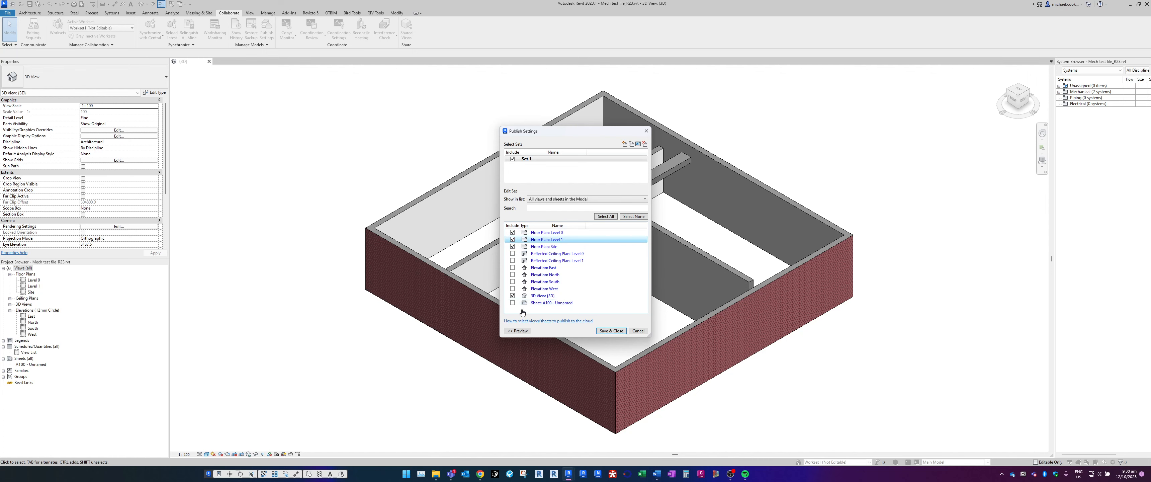
left_click(513, 302)
left_click(614, 333)
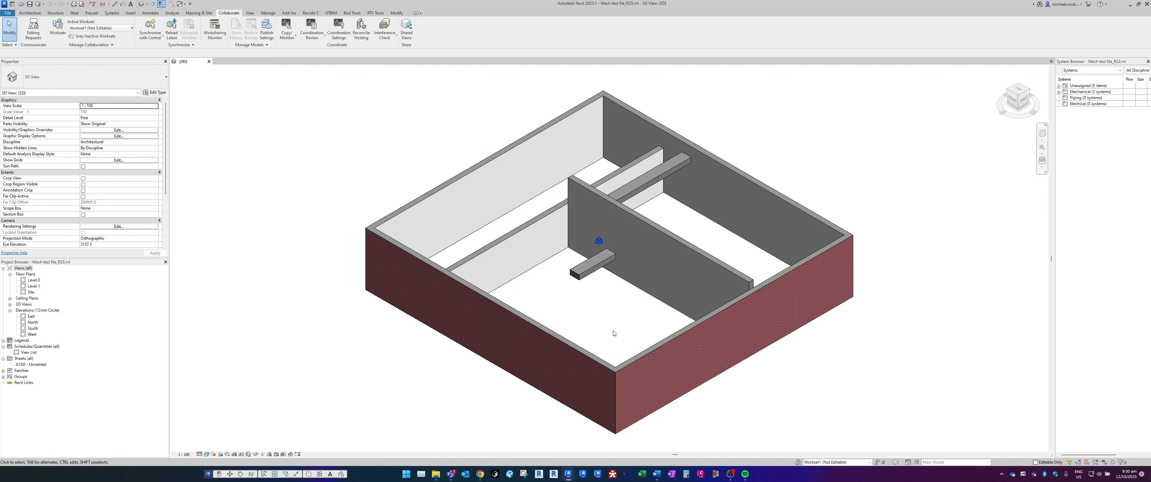
Close the model, synchronizing its changes with central
left_click(209, 62)
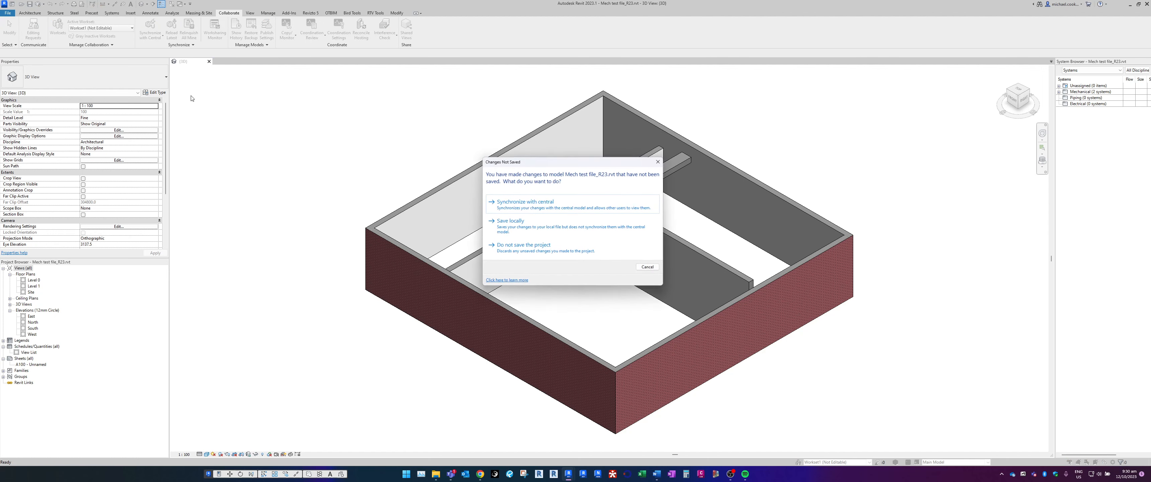
left_click(543, 202)
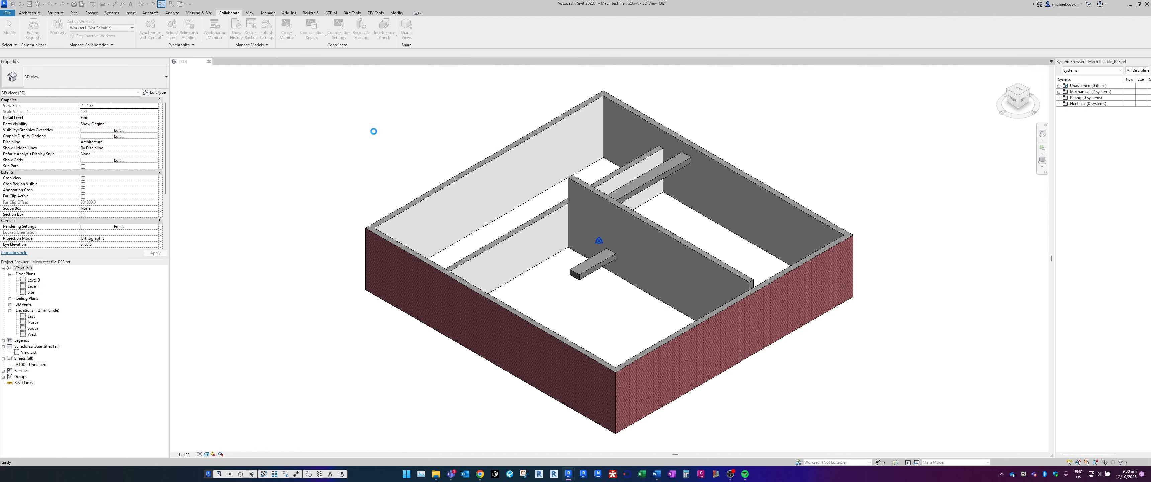
left_click(569, 272)
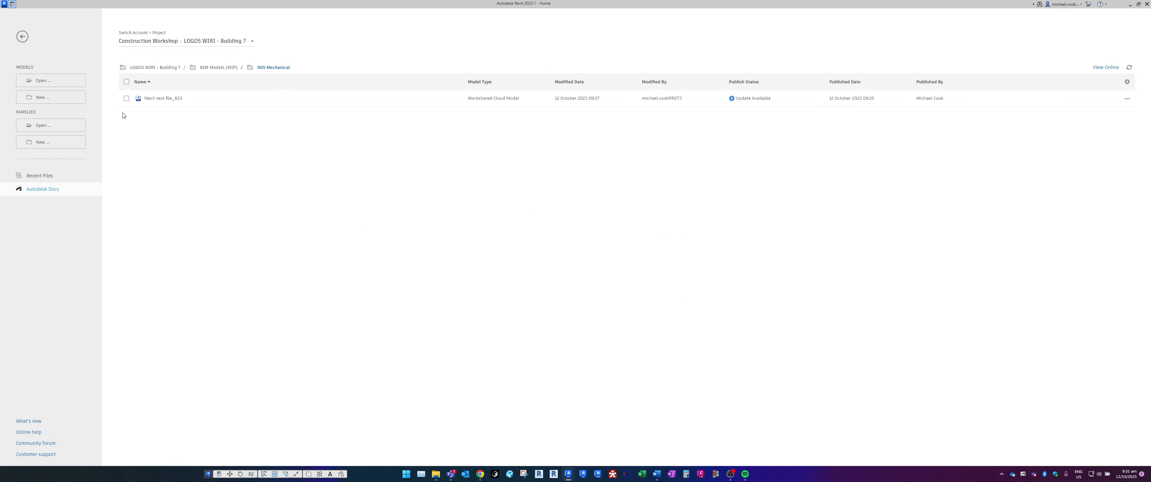
Publish the updated Mech test file_R23 to the cloud from the 005 Mechanical folder and check its publish status
left_click(127, 98)
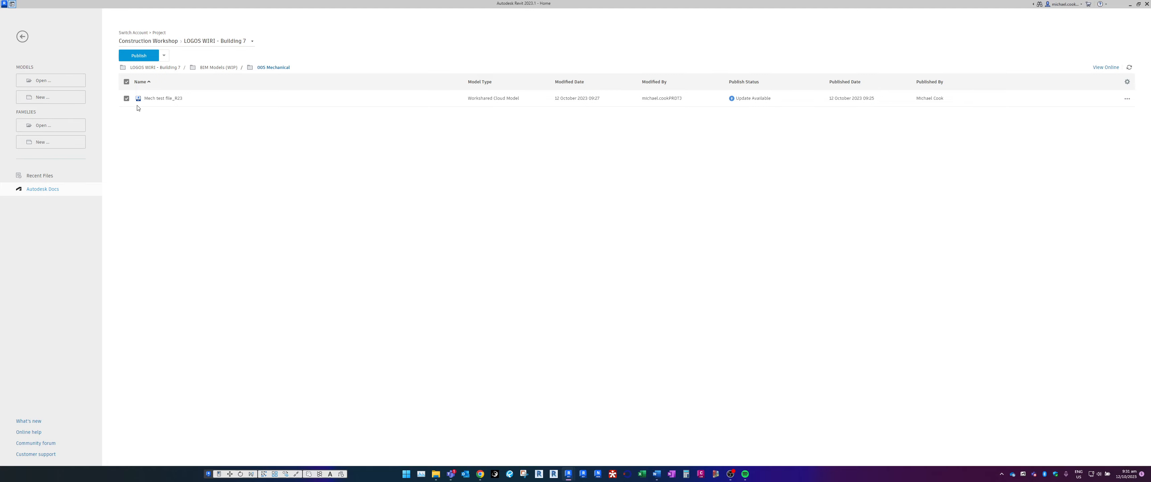
left_click(139, 56)
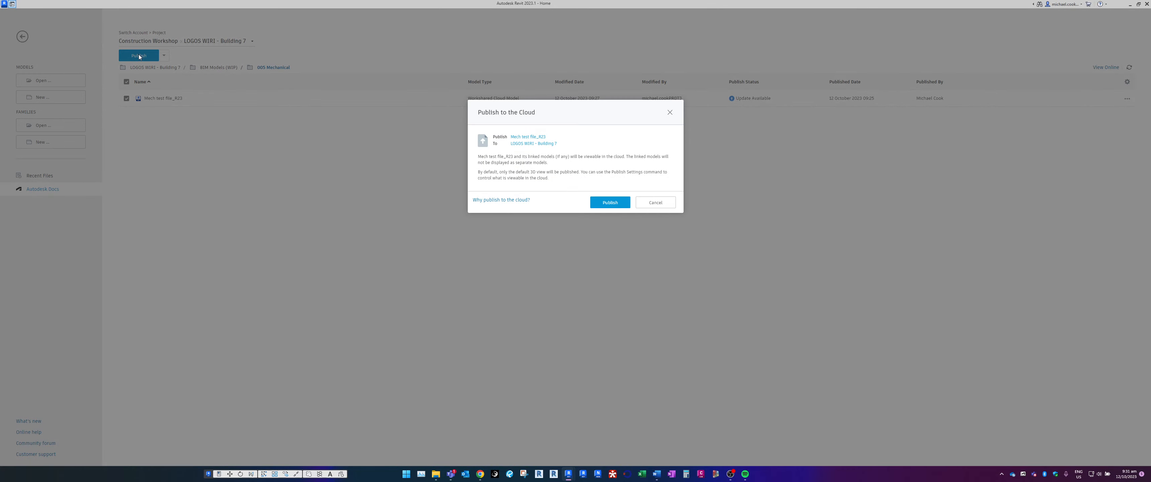
left_click(605, 204)
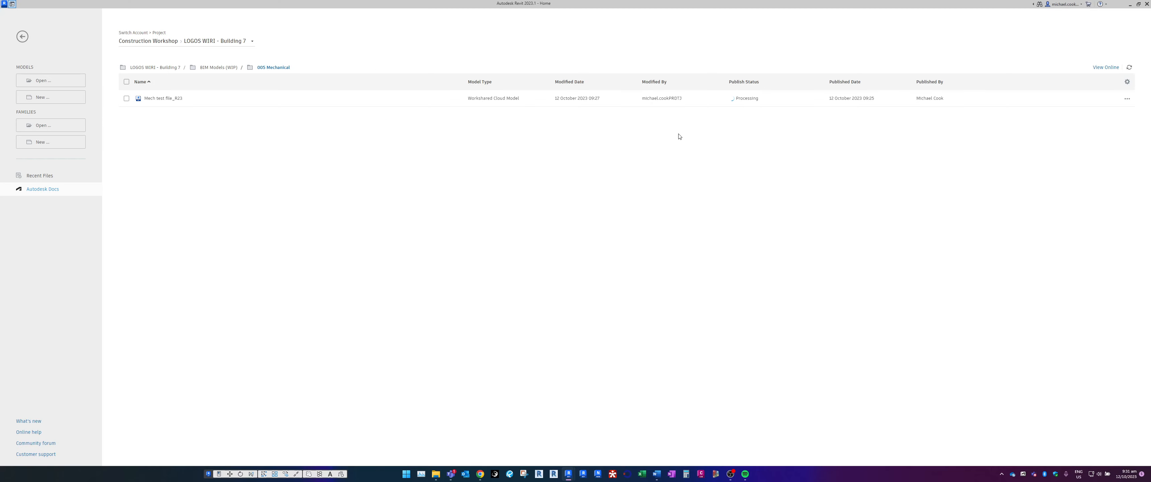
left_click(733, 98)
left_click(733, 98)
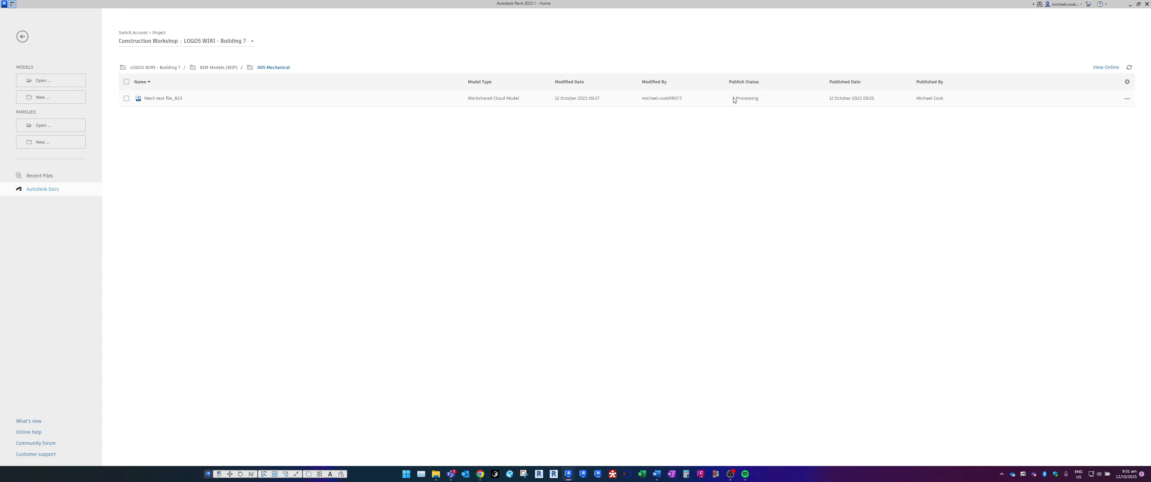